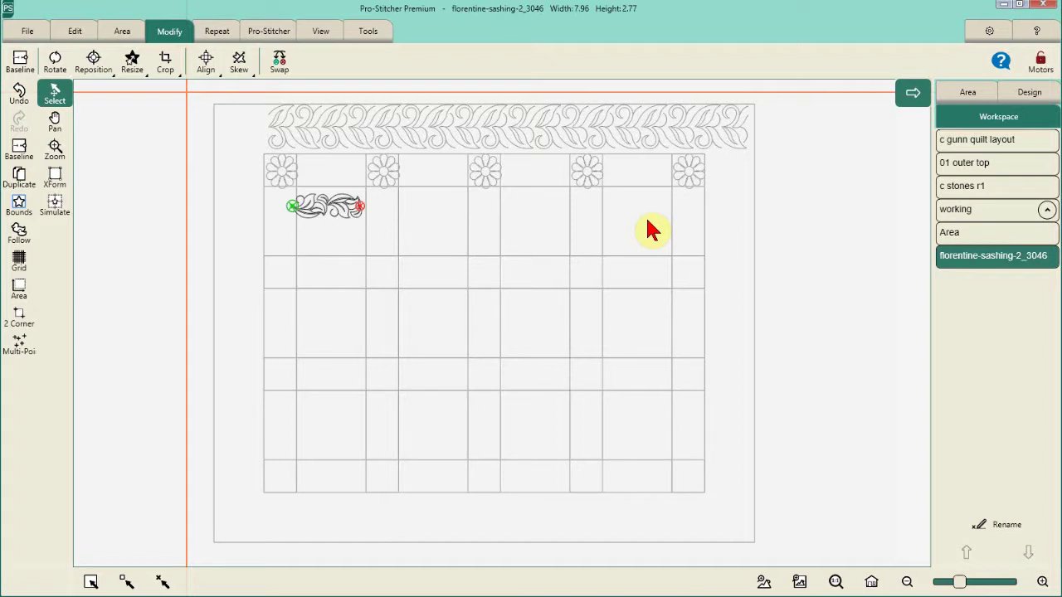
Turn on Simulate and place the needle crosshair in the first top sashing gap
left_click(534, 221)
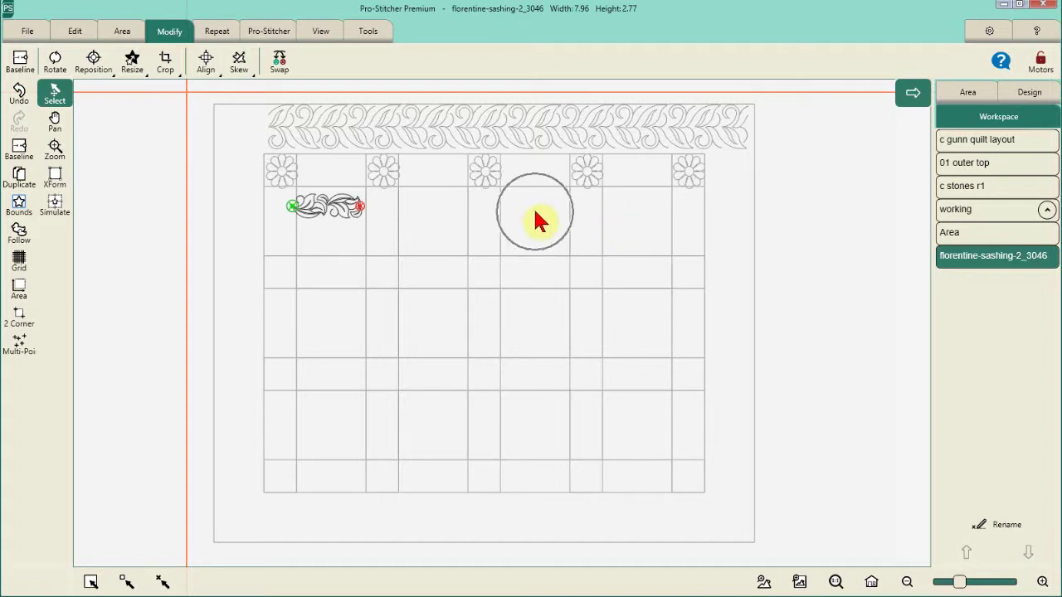
left_click(448, 151)
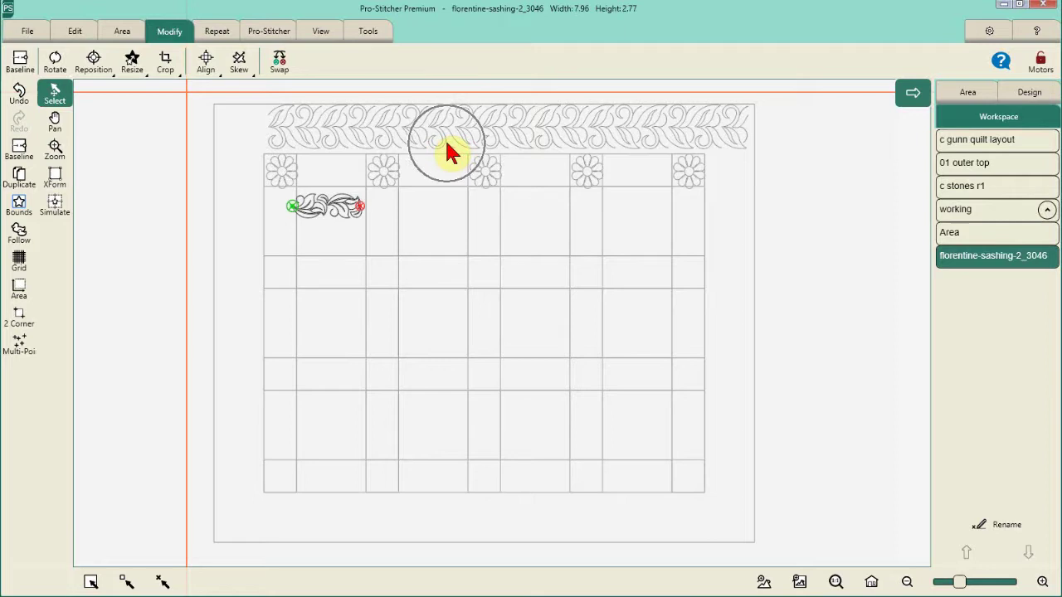
left_click(448, 151)
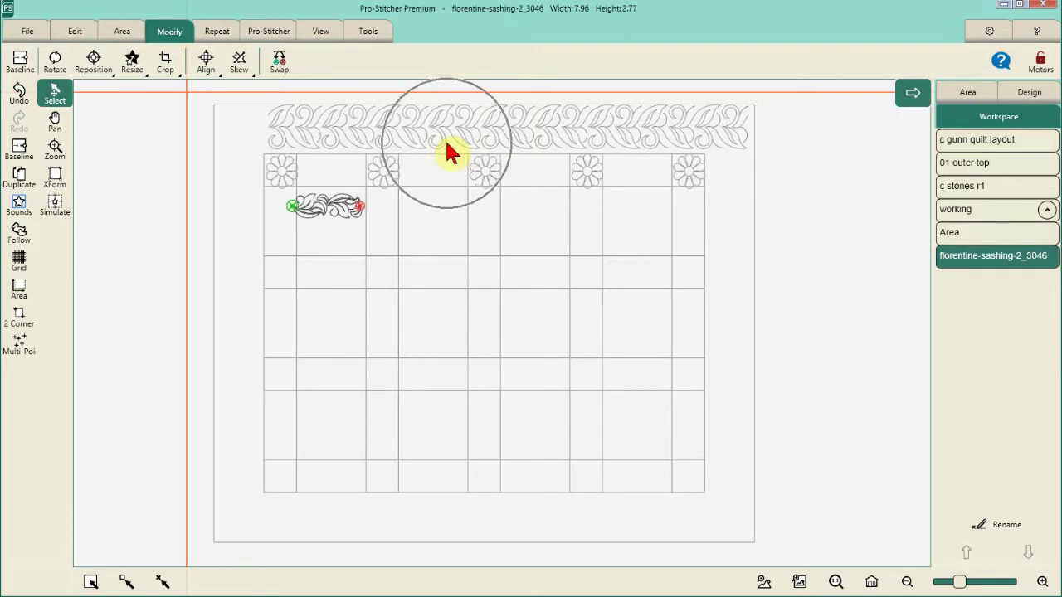
left_click(279, 173)
left_click(387, 173)
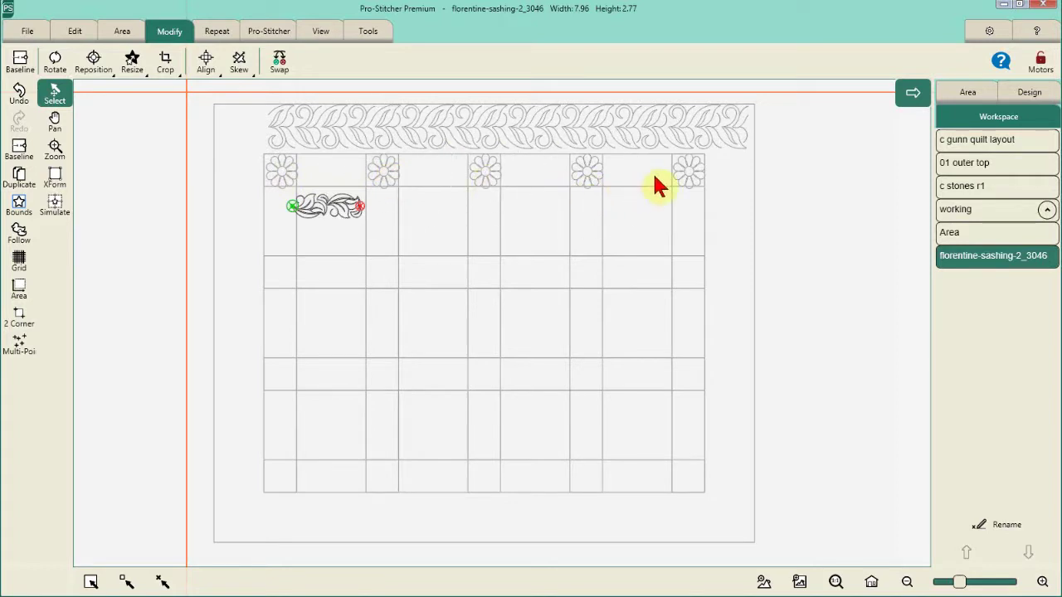
left_click(685, 184)
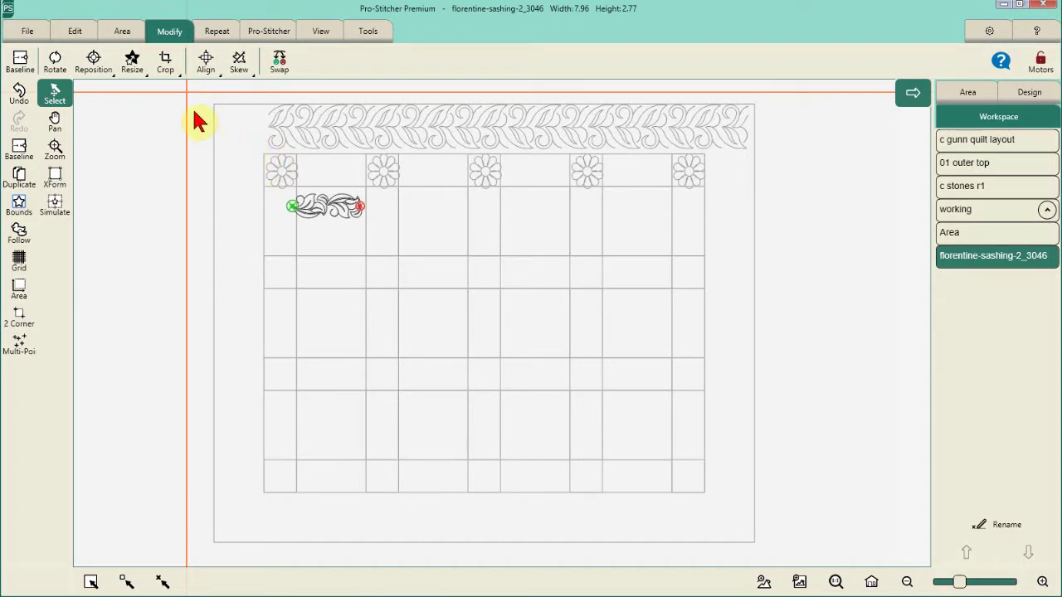
left_click(331, 209)
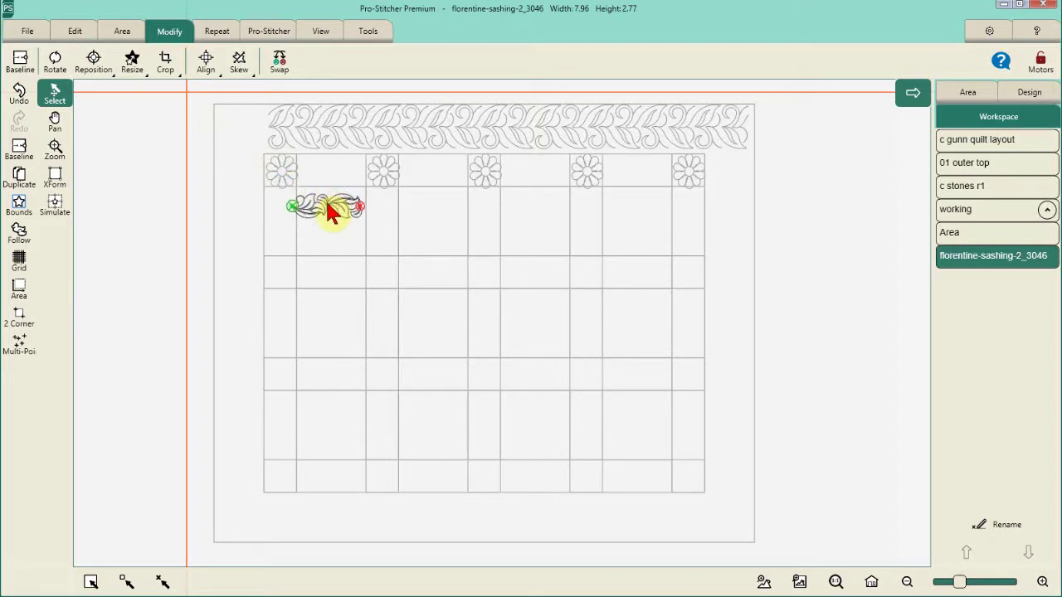
left_click(332, 209)
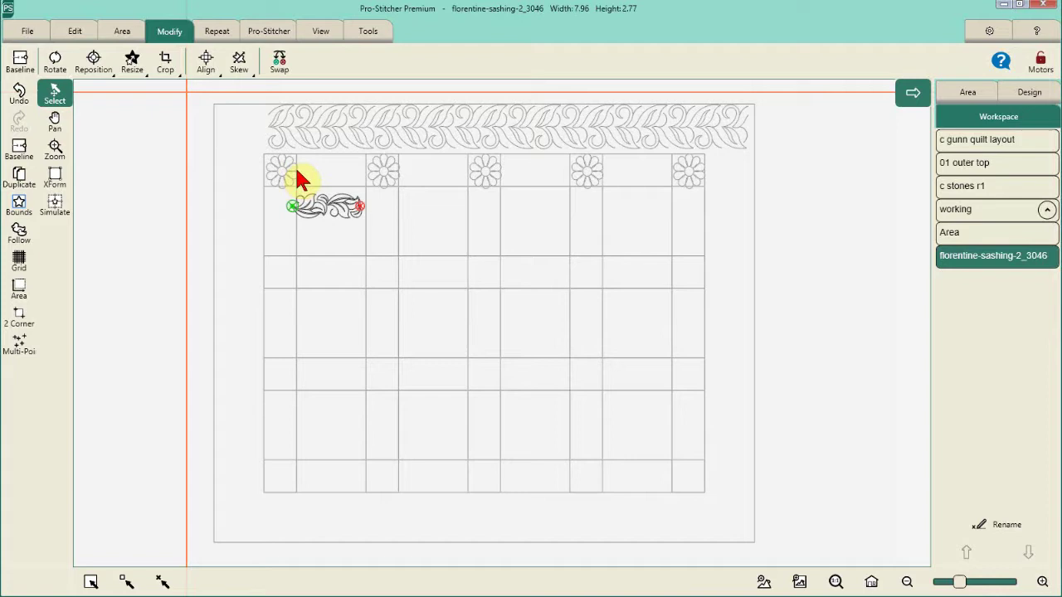
left_click(58, 209)
left_click(59, 212)
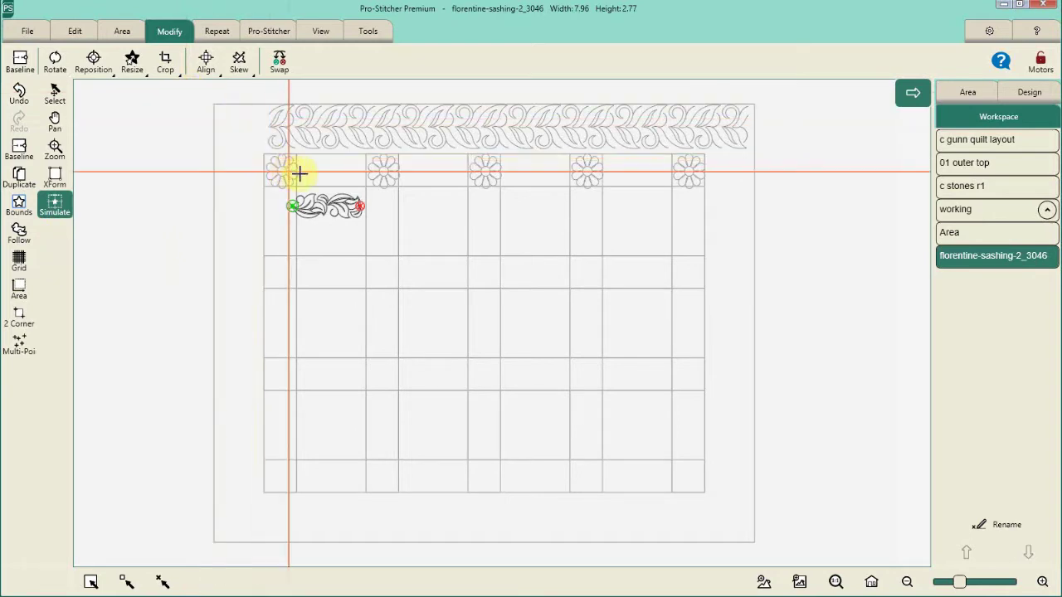
left_click(323, 209)
left_click(297, 172)
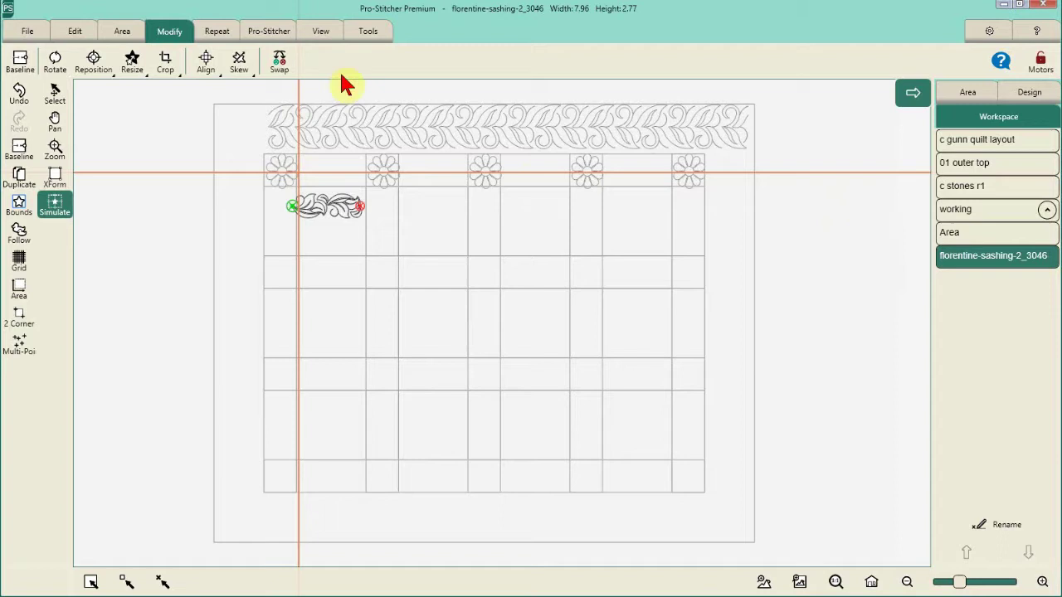
Reposition the Florentine motif's start point onto the needle position in the first sashing gap
left_click(176, 33)
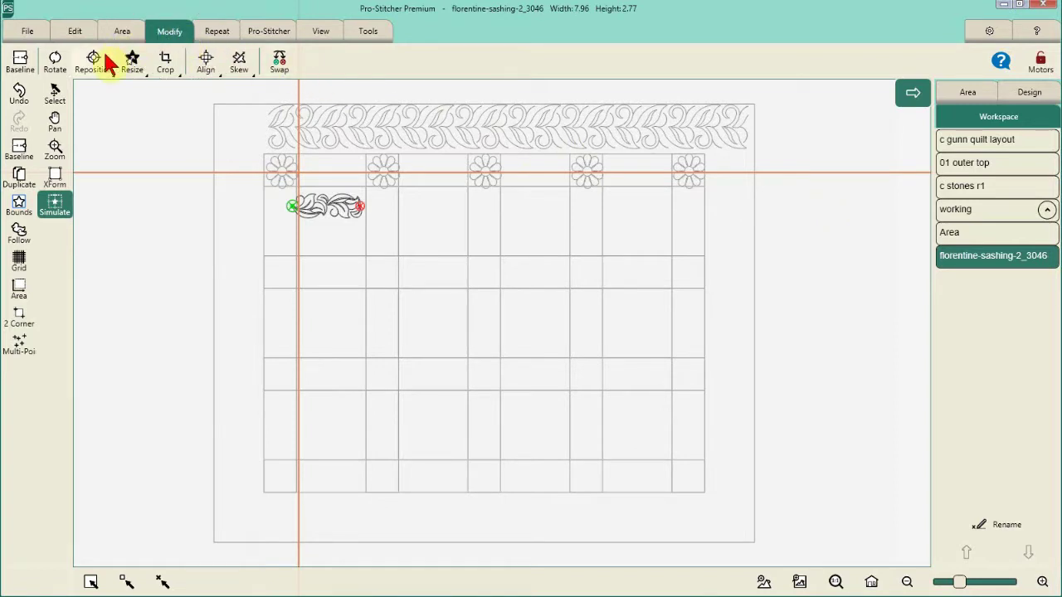
left_click(95, 59)
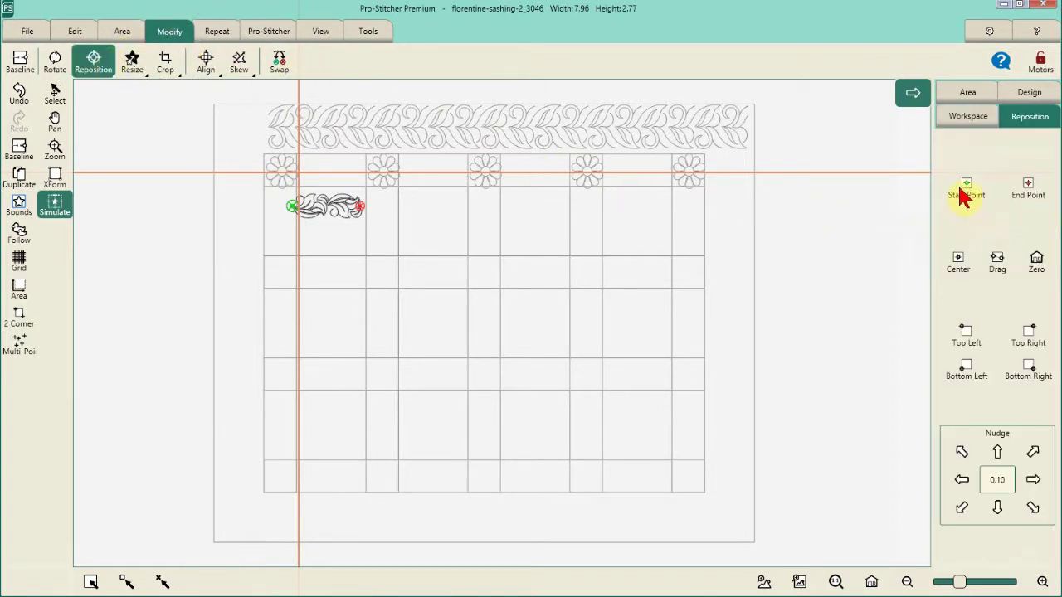
left_click(967, 189)
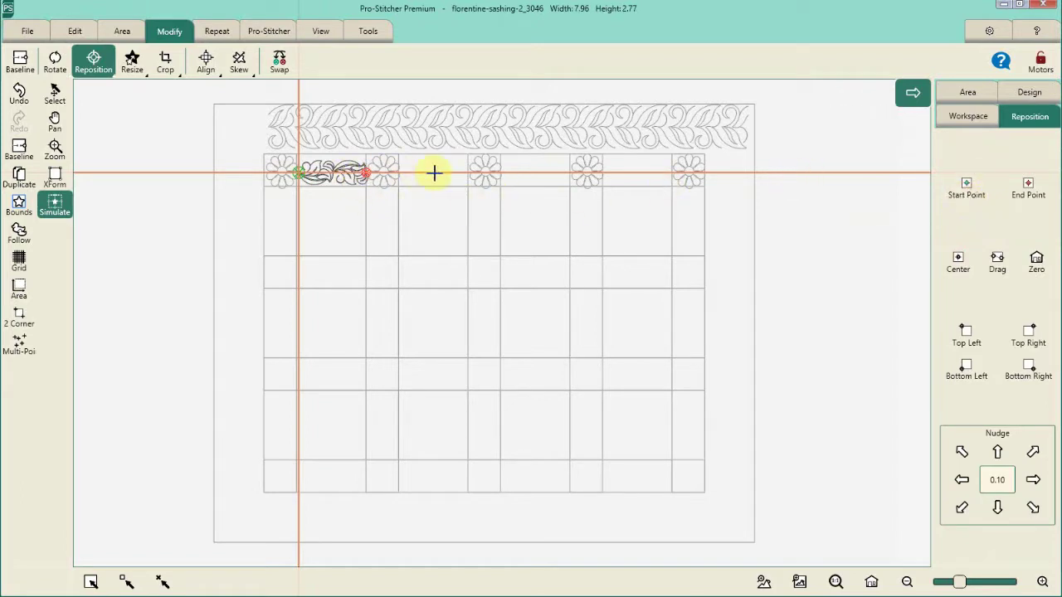
left_click(629, 180)
left_click(315, 171)
Move the needle to the second sashing gap and duplicate the Florentine motif there
left_click_drag(299, 172, 401, 172)
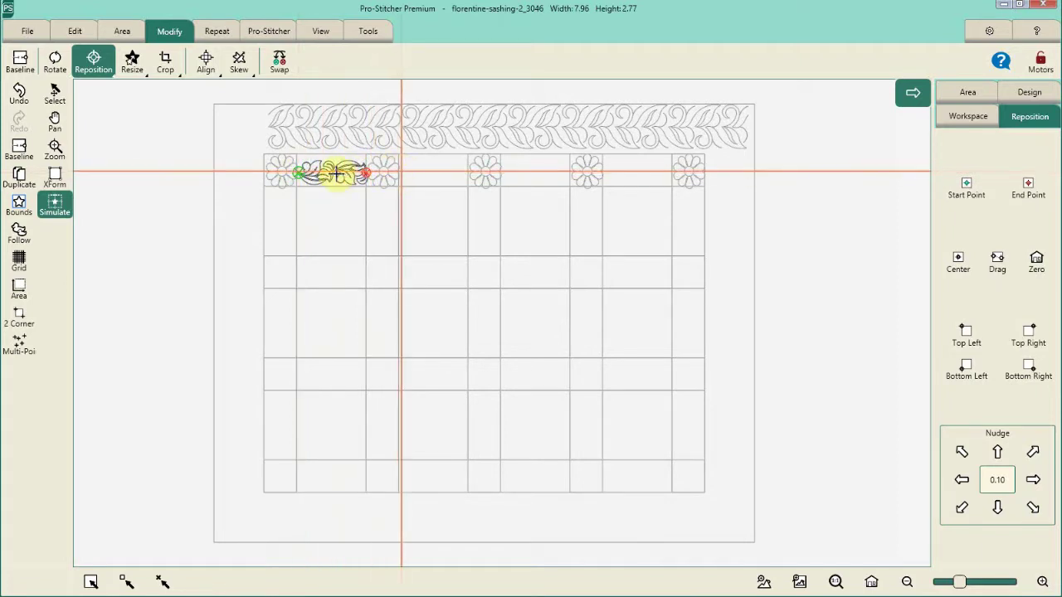
left_click(338, 171)
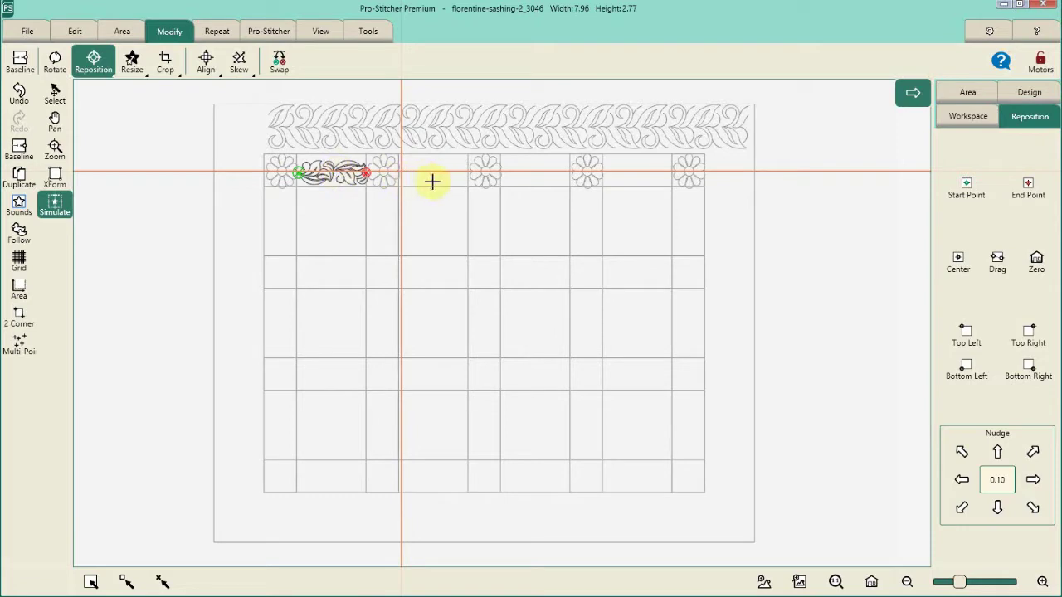
left_click(341, 172)
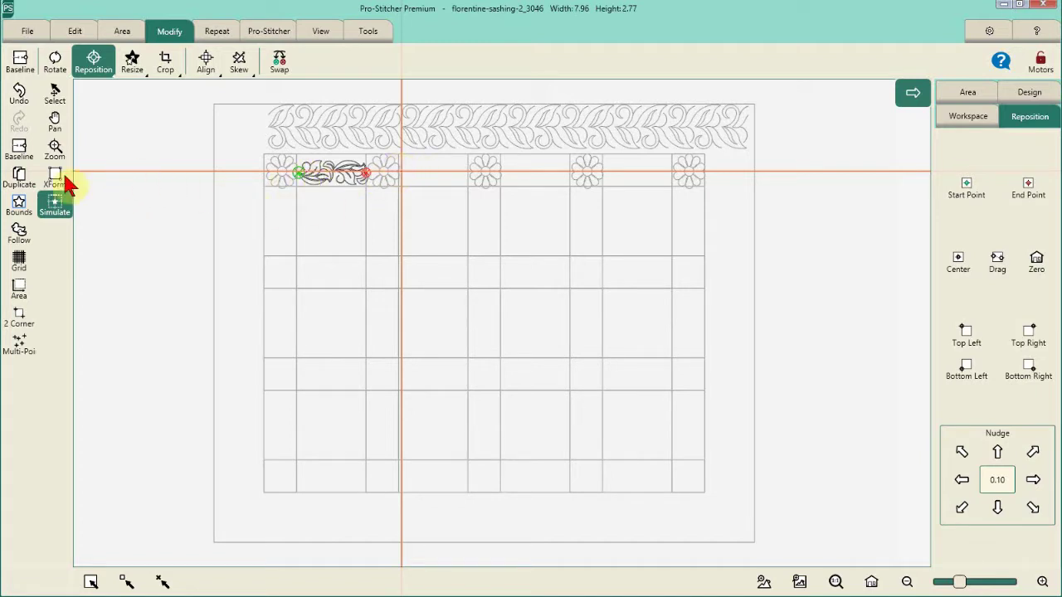
left_click(20, 183)
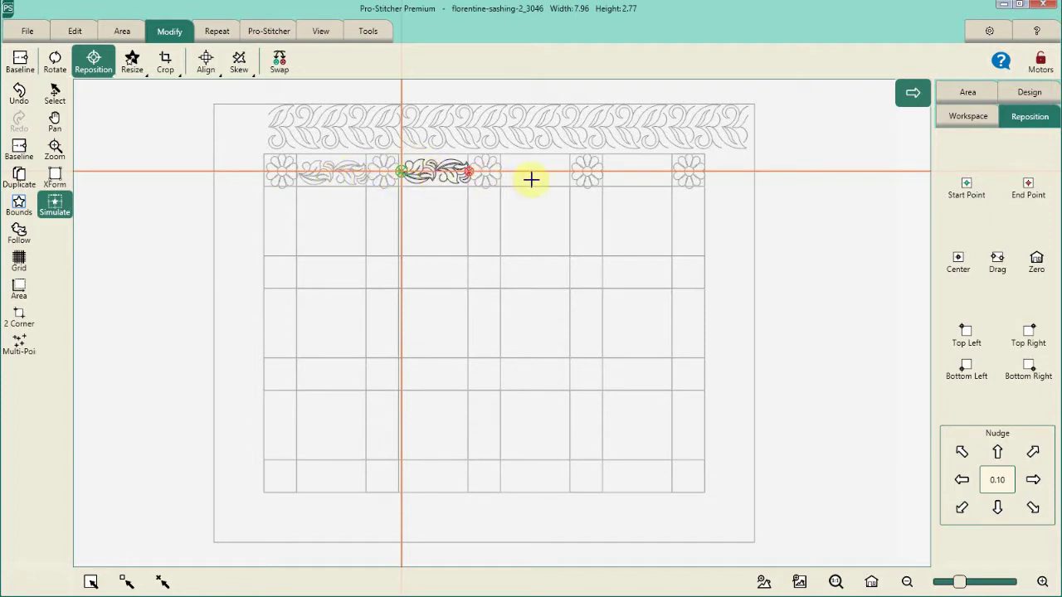
Select the copied motif in the second sashing gap
left_click(419, 175)
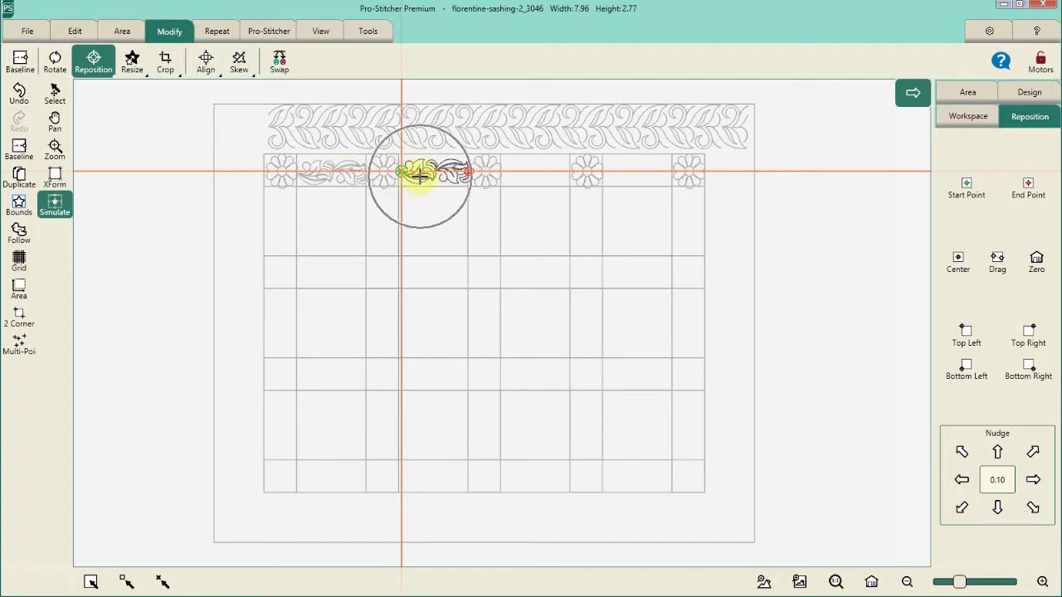
left_click(528, 172)
left_click(628, 173)
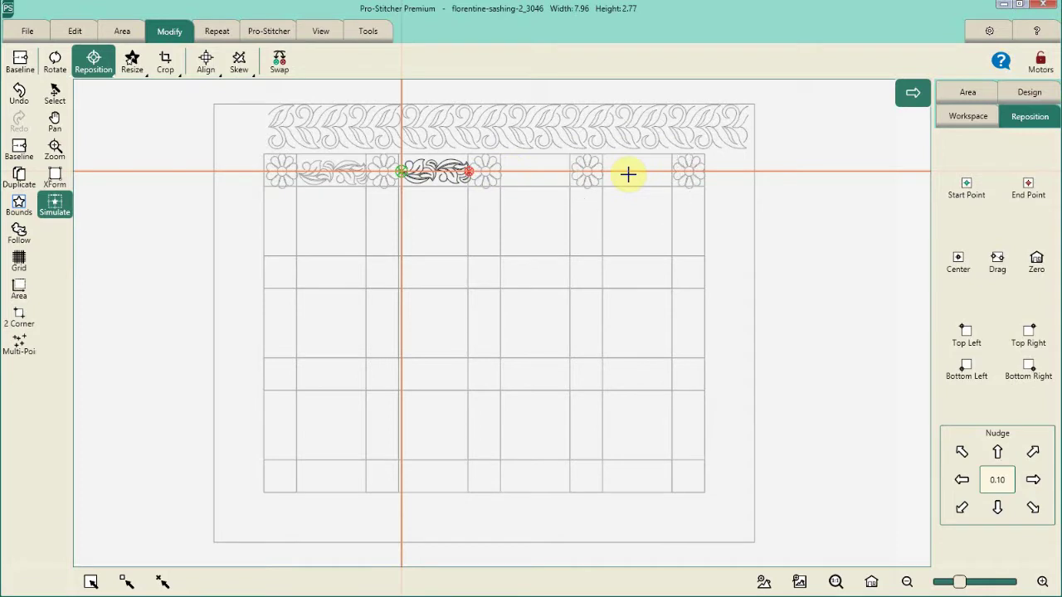
left_click(422, 170)
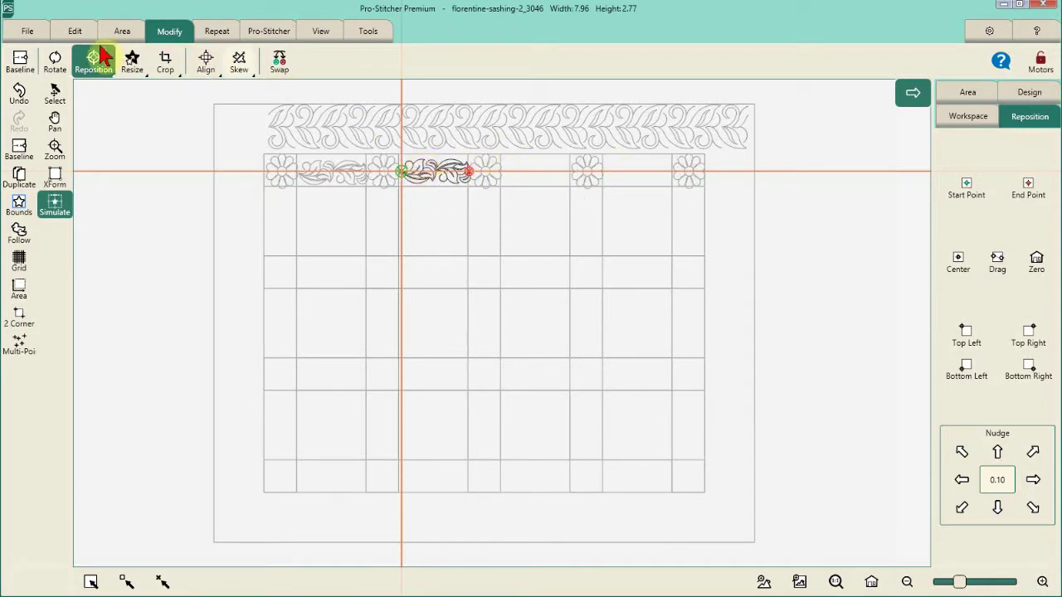
Mirror and flip the copied motif, then swap its start and end points
left_click(54, 60)
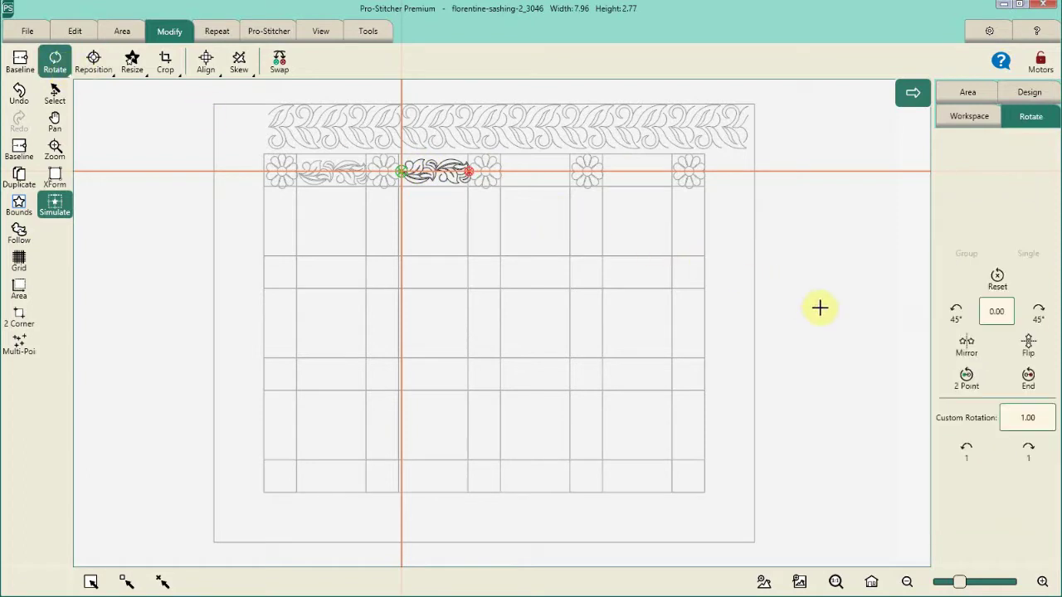
left_click(984, 353)
left_click(1030, 351)
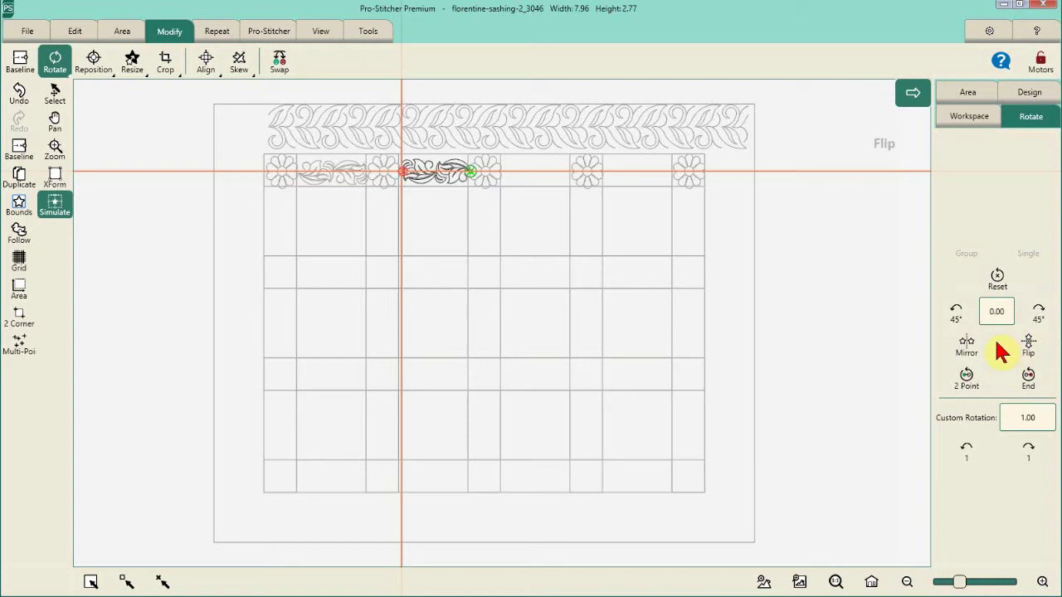
left_click(279, 66)
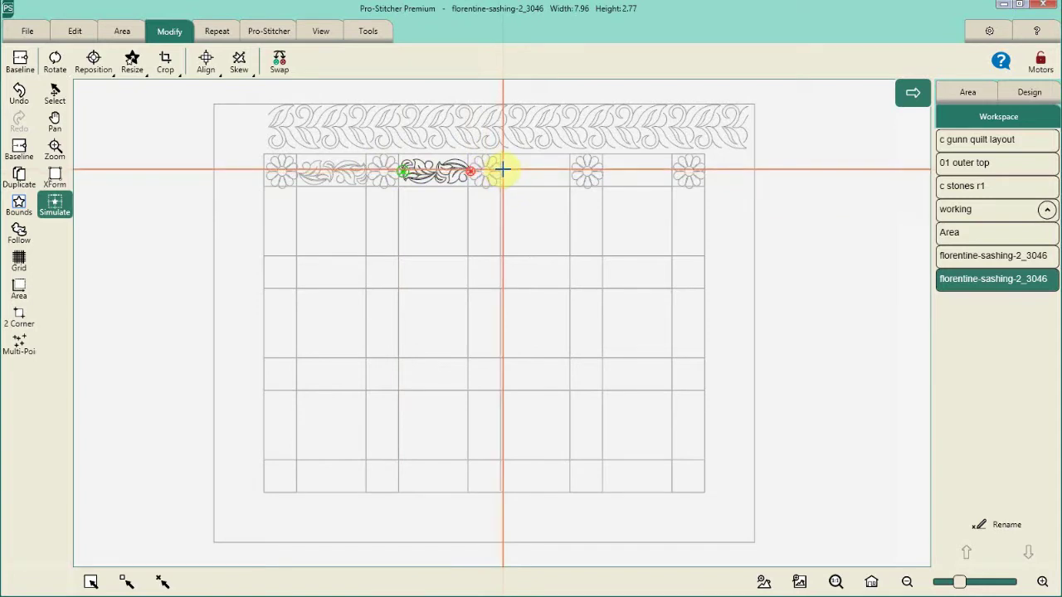
Click through the motifs in the first two sashing gaps to check their placement
left_click(502, 170)
left_click(516, 189)
left_click(508, 171)
left_click(324, 176)
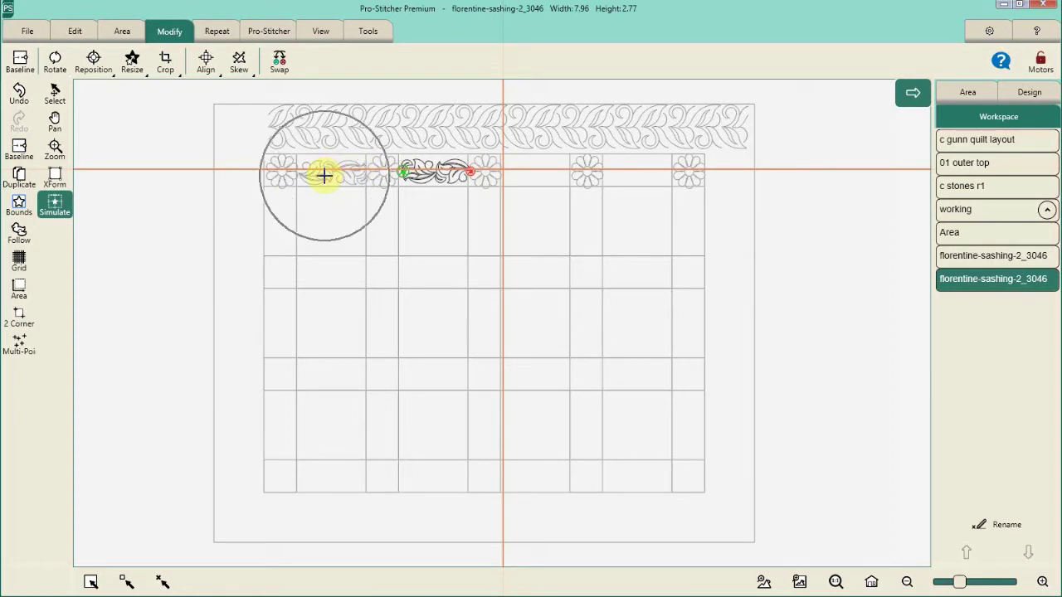
left_click(324, 176)
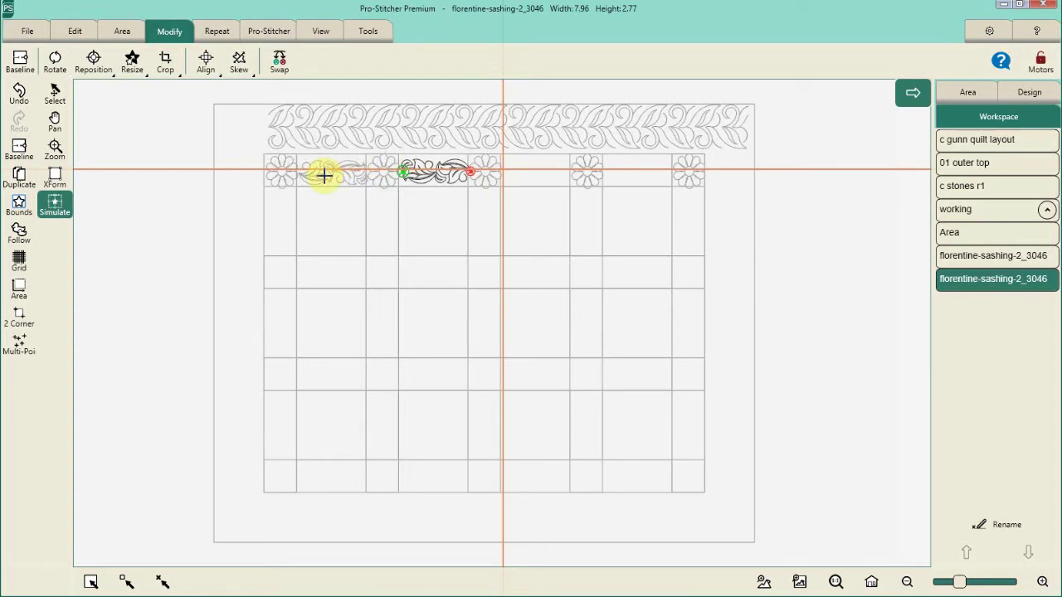
left_click(511, 176)
left_click(992, 260)
left_click(992, 261)
left_click(432, 172)
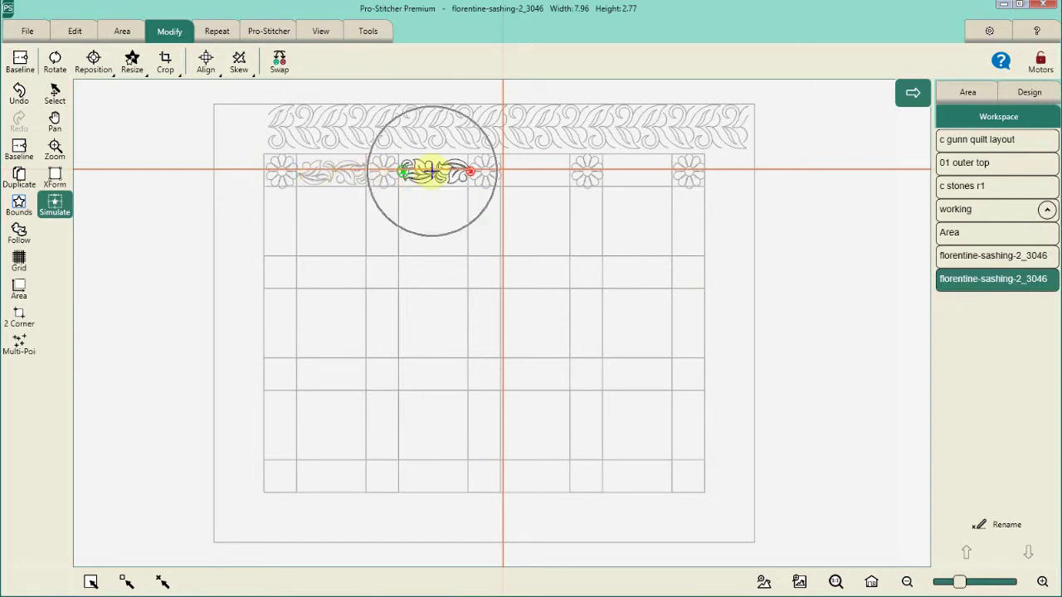
left_click(518, 175)
left_click(640, 175)
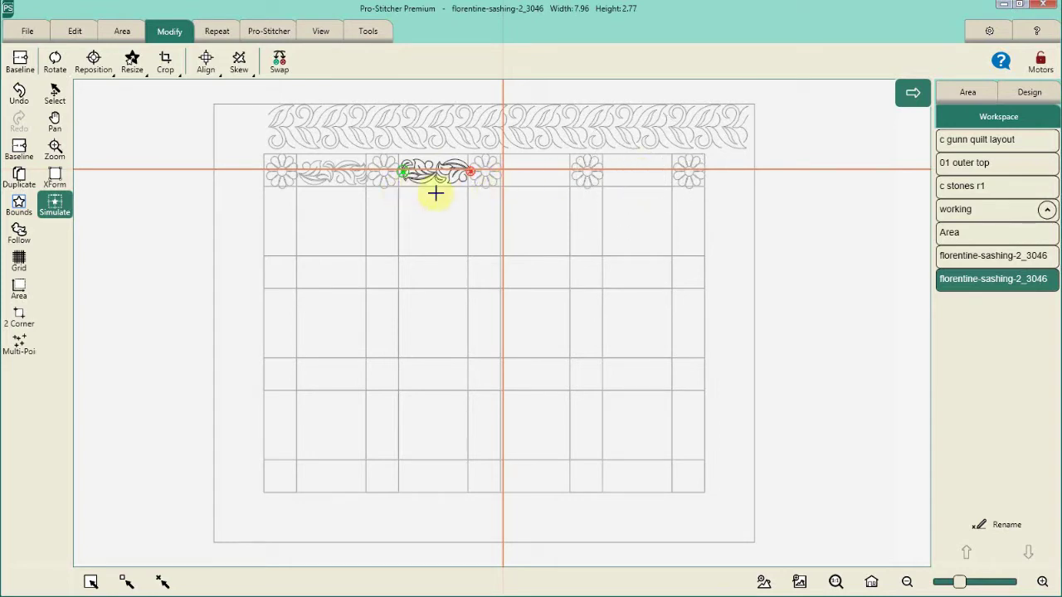
left_click(507, 174)
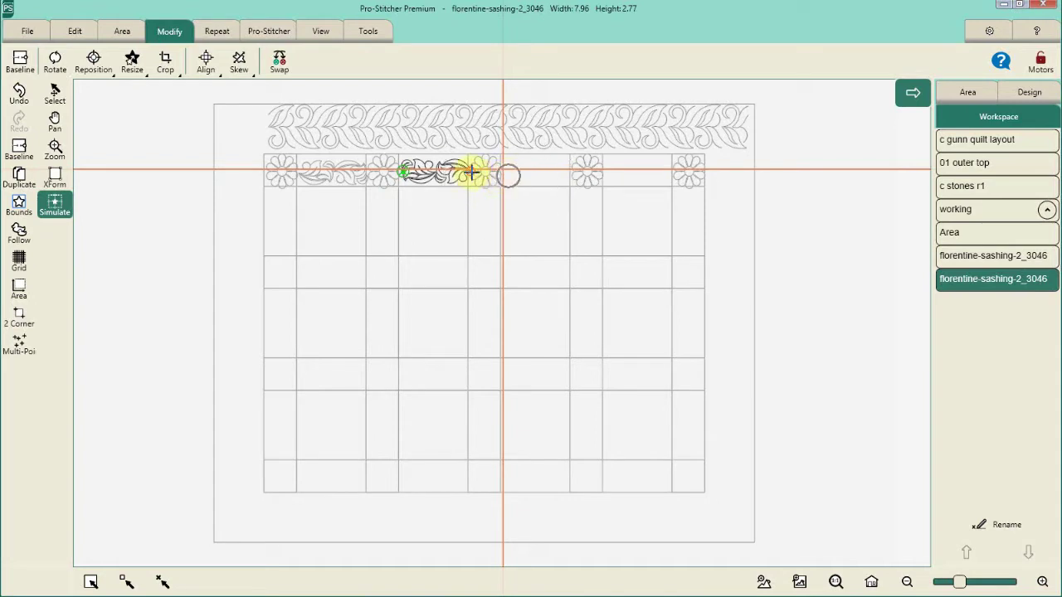
left_click(423, 170)
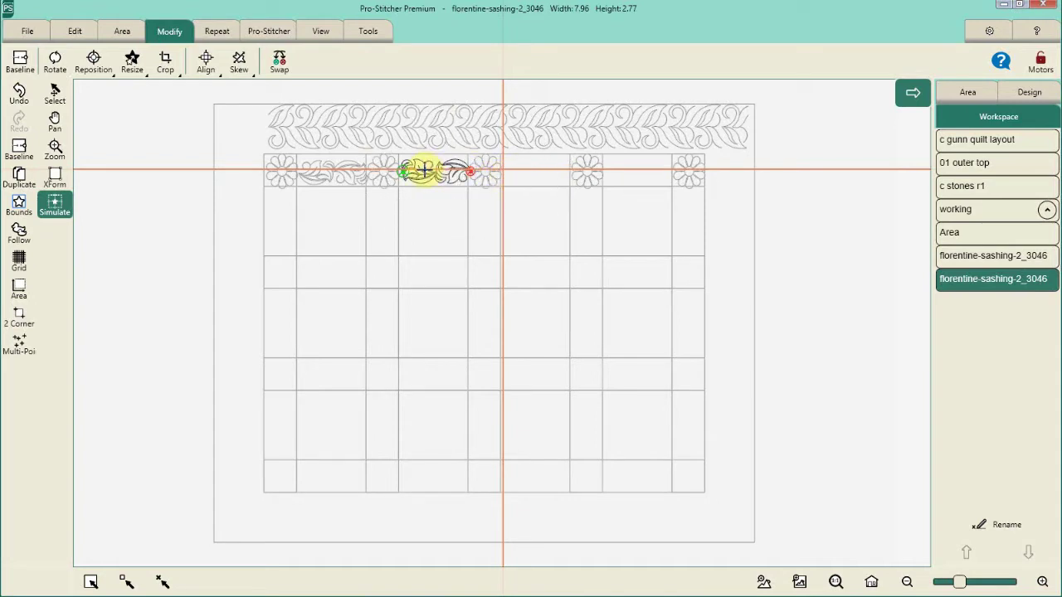
Duplicate the motif into the third gap, mirror and flip it, and swap its start and end points
left_click(16, 178)
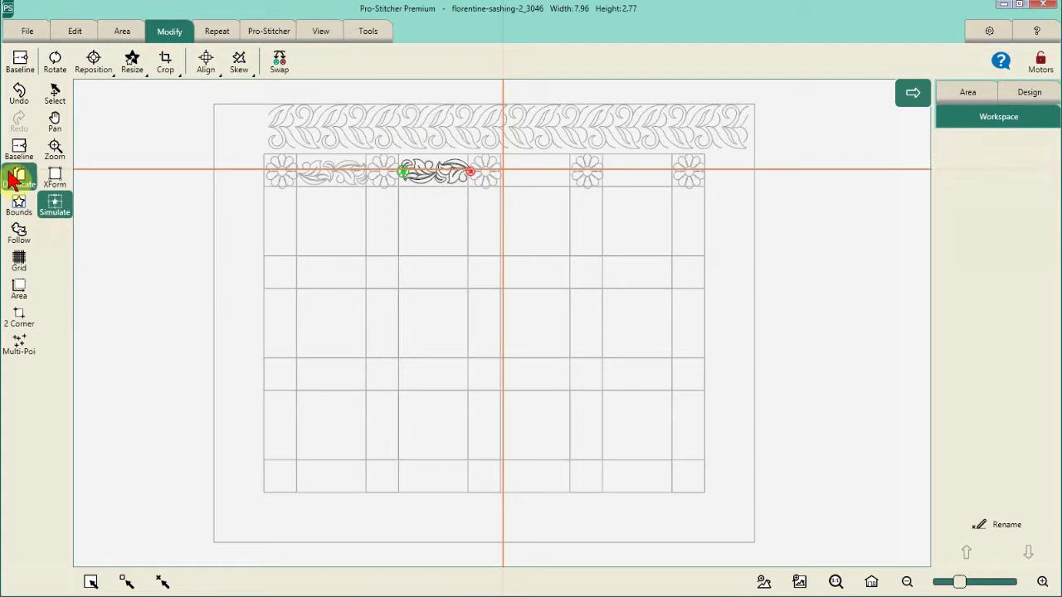
left_click(52, 62)
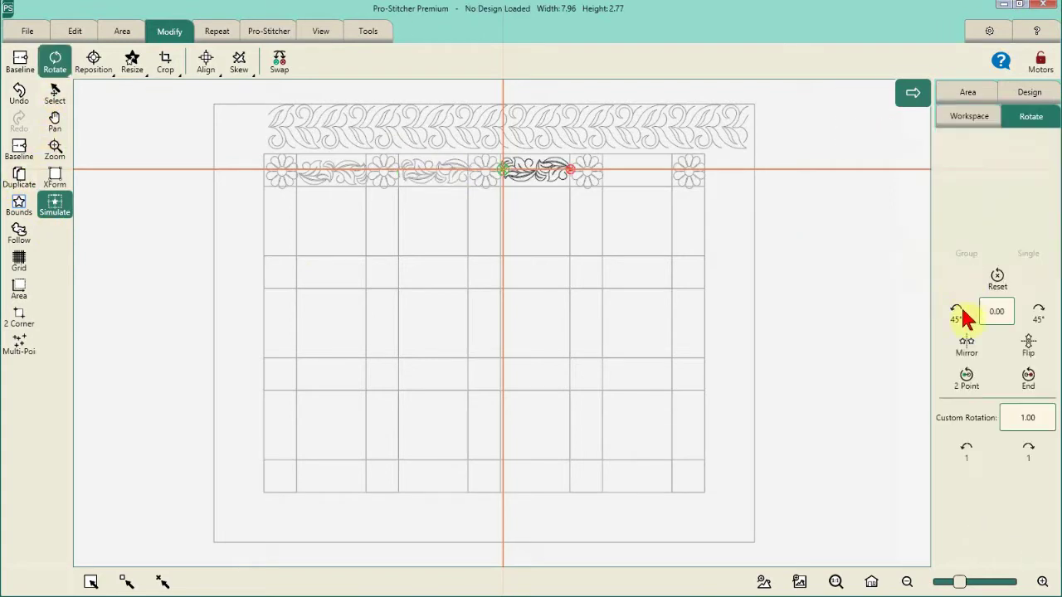
left_click(965, 345)
left_click(1028, 345)
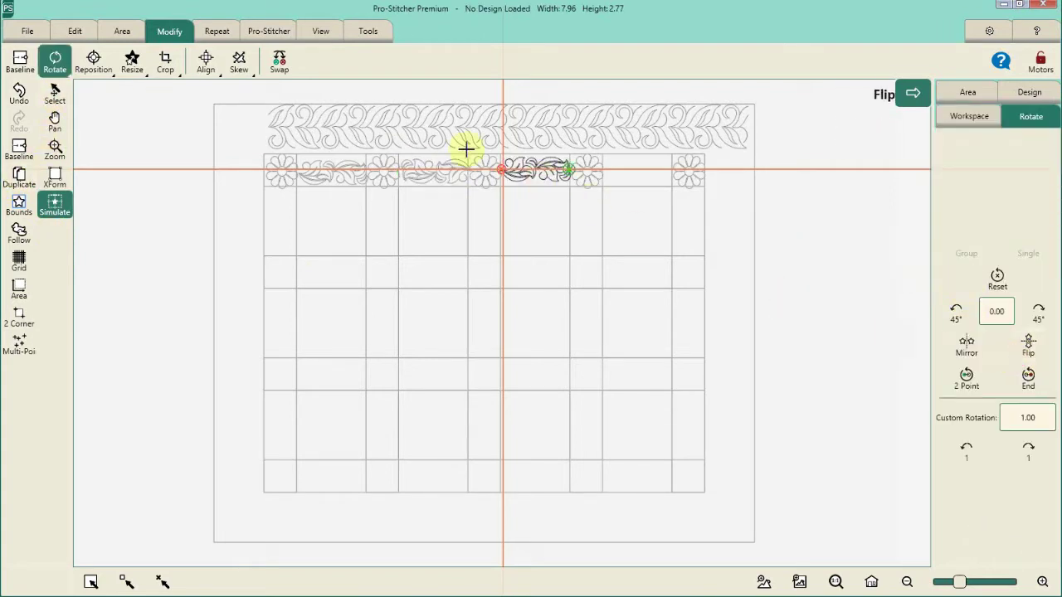
left_click(277, 63)
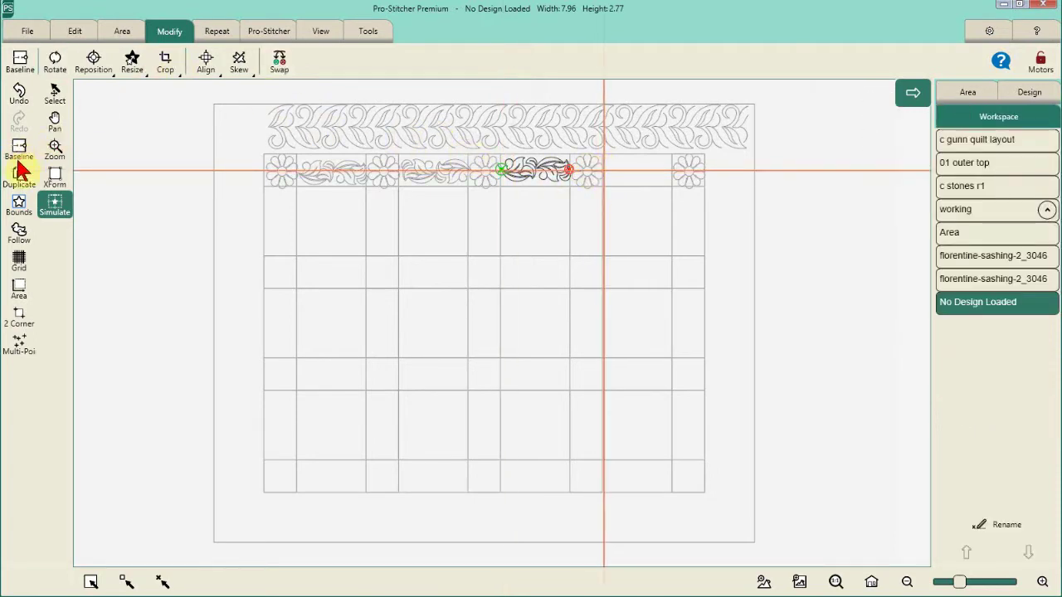
Duplicate into the fourth gap, flip it, swap start and end, then move the needle left
left_click(19, 175)
left_click(55, 61)
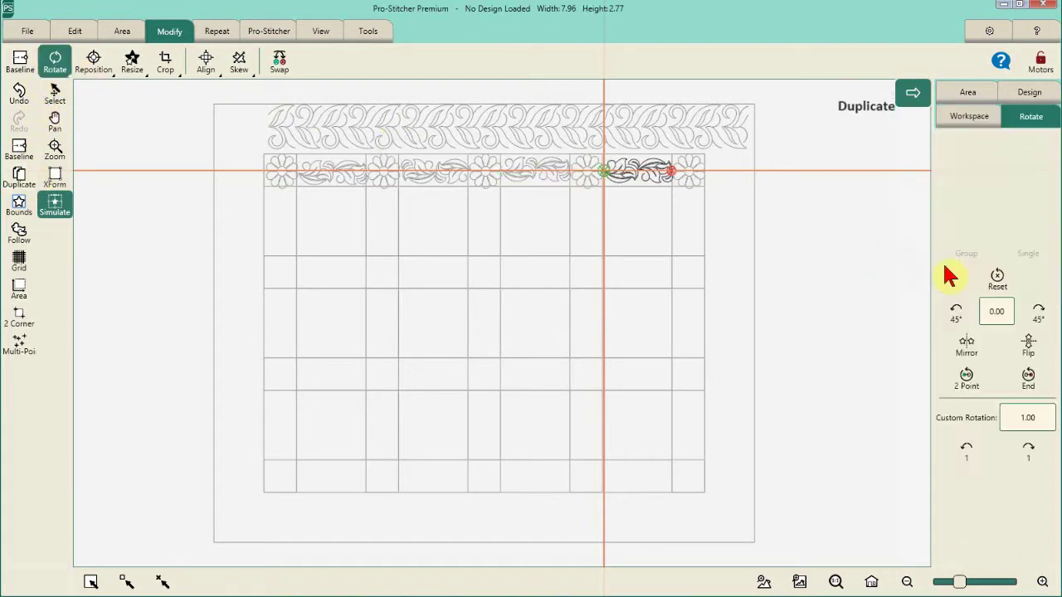
left_click(1028, 347)
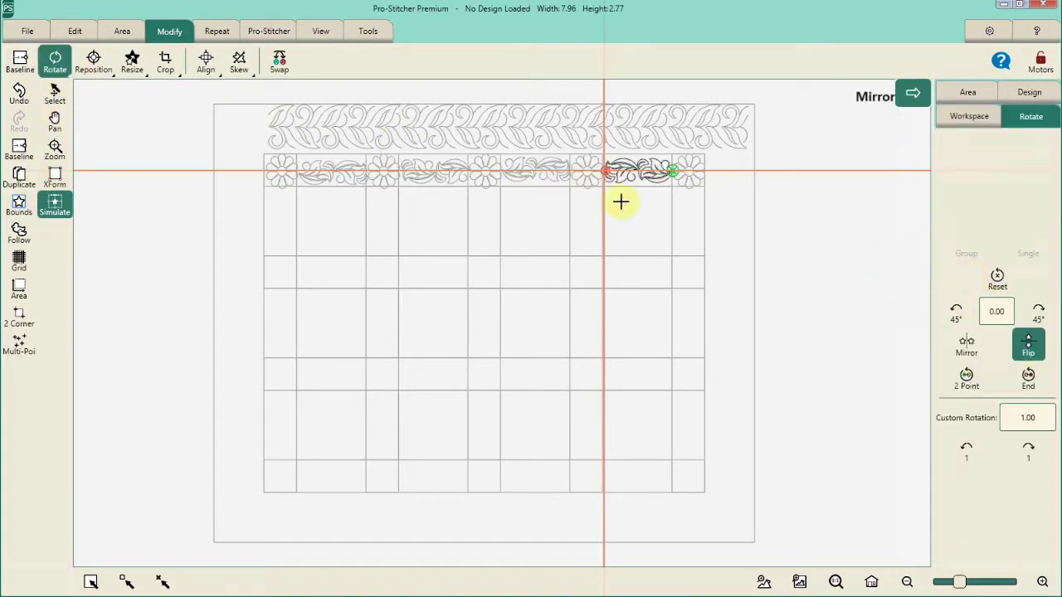
left_click(286, 66)
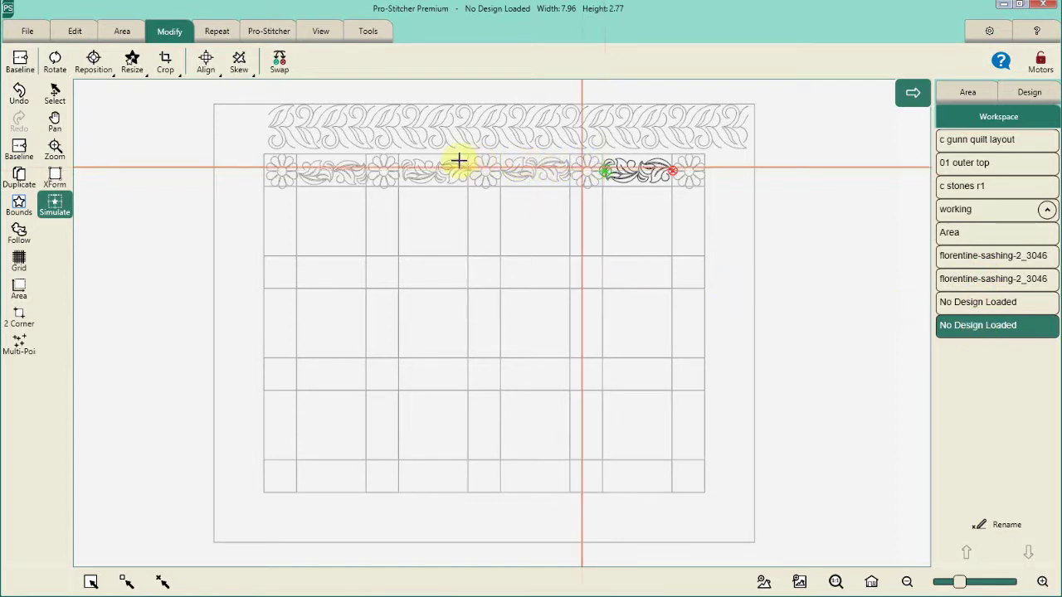
left_click_drag(459, 160, 299, 155)
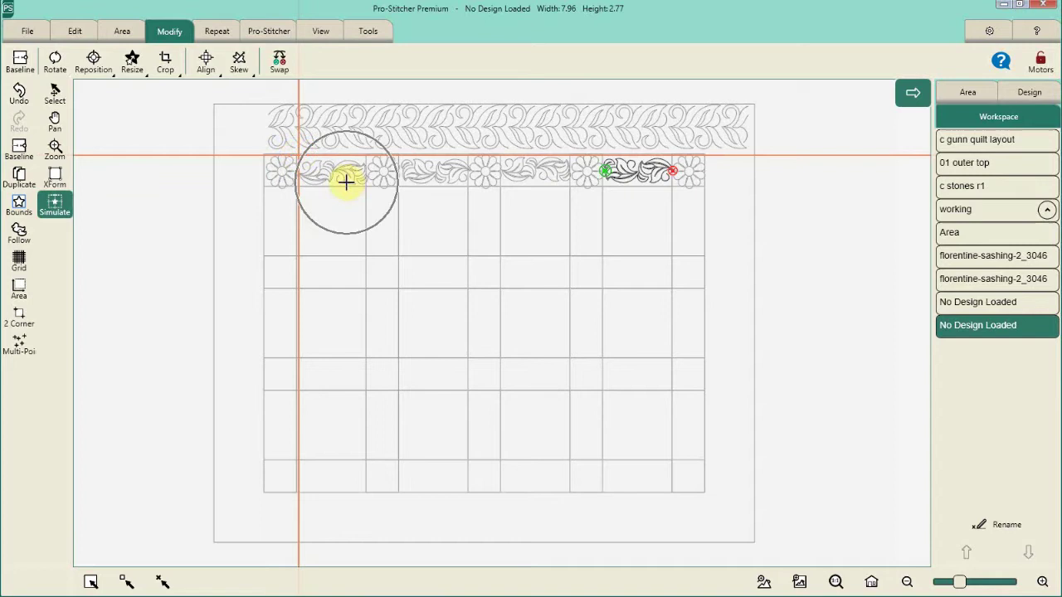
Select the first florentine-sashing-2_3046 design from the workspace list
left_click(58, 96)
left_click(339, 183)
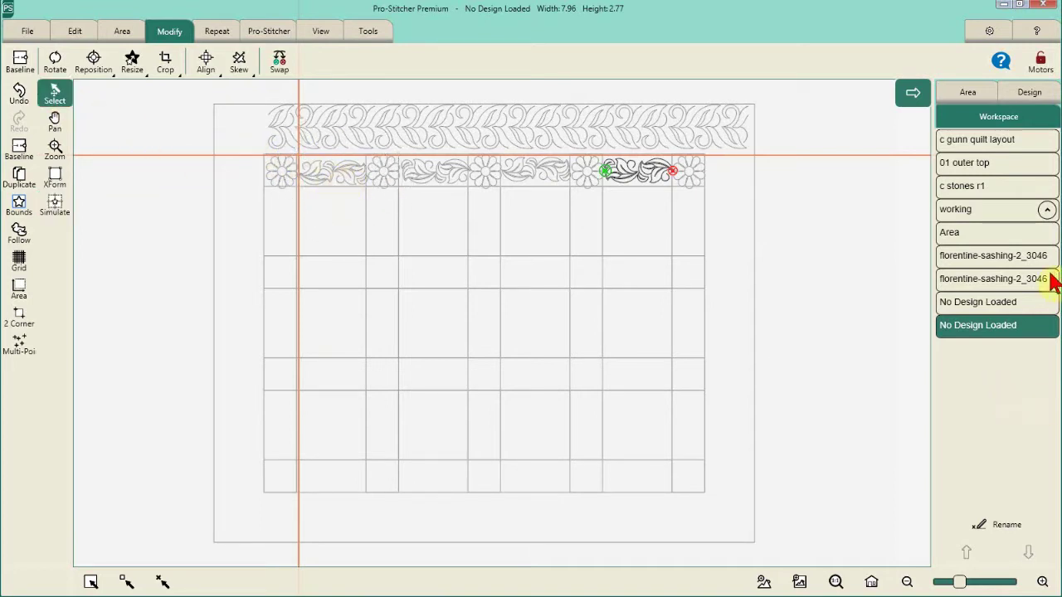
left_click(991, 259)
left_click(991, 259)
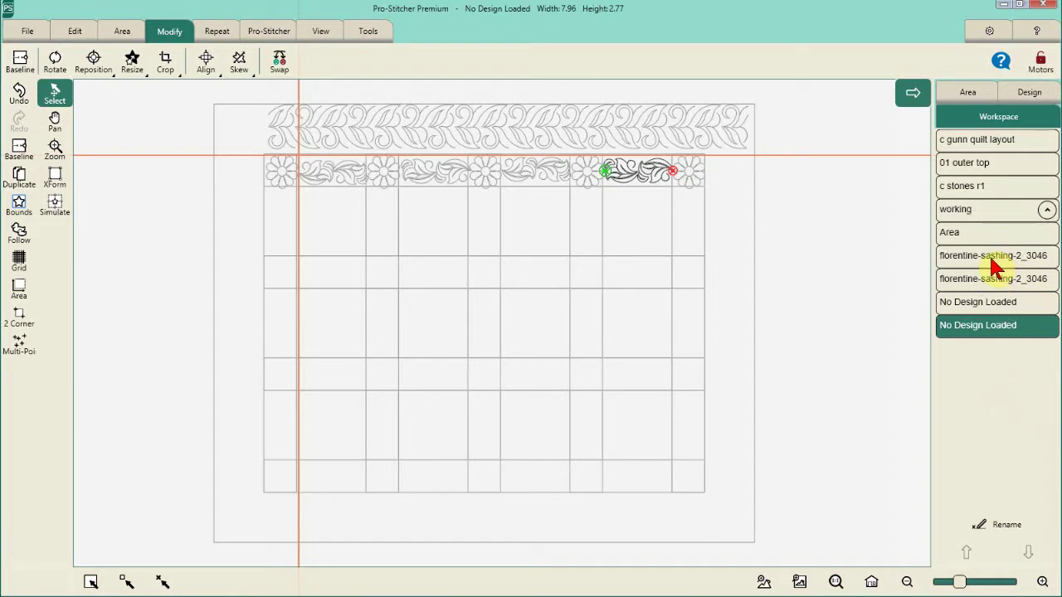
left_click(324, 166)
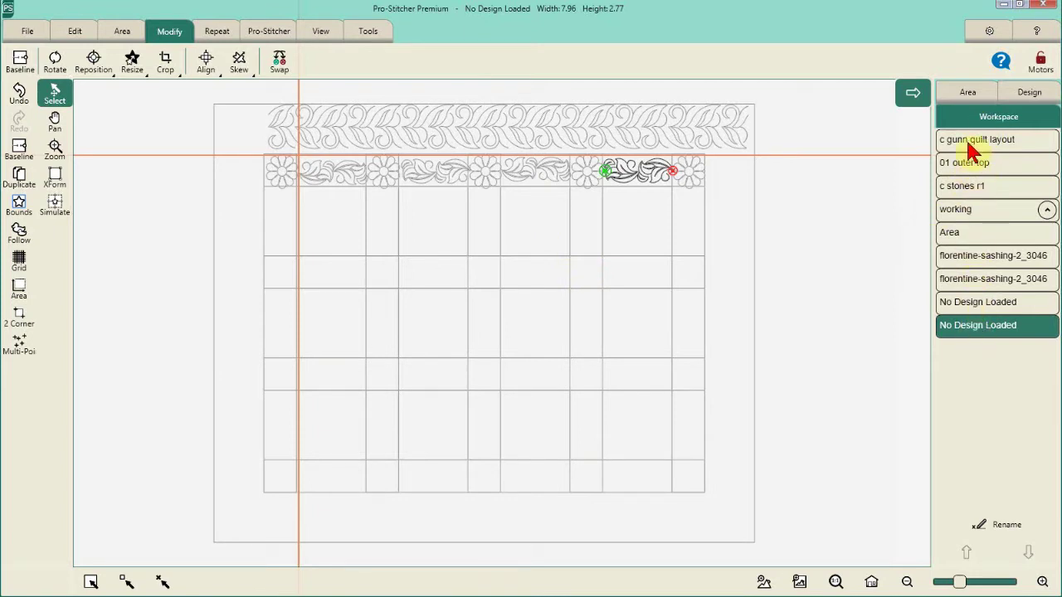
left_click(988, 261)
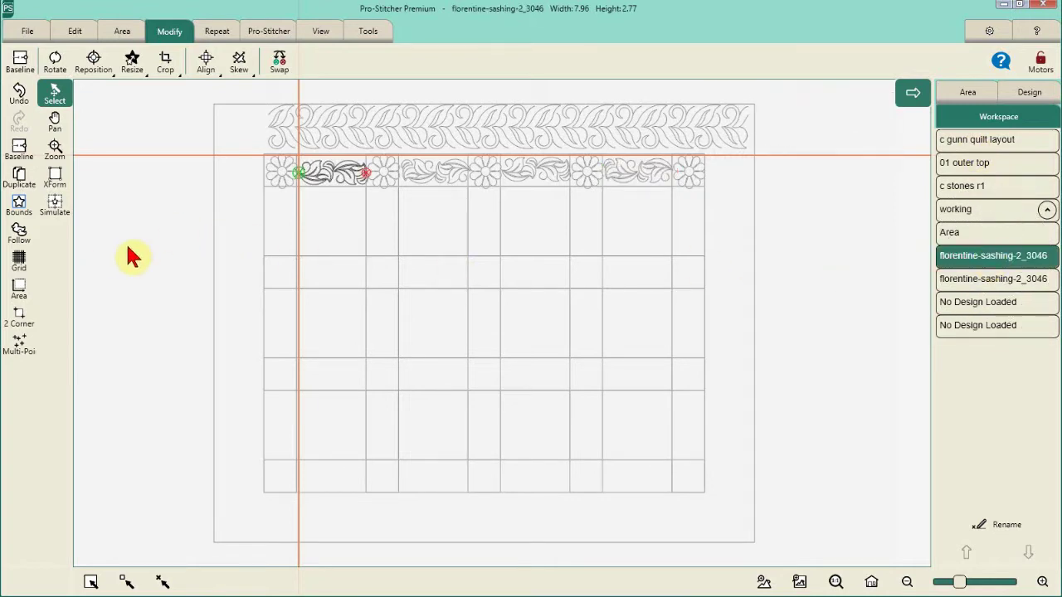
Start a multi-point area, undo the stray layout selection, and bring the simulated needle onto the first motif
left_click(19, 344)
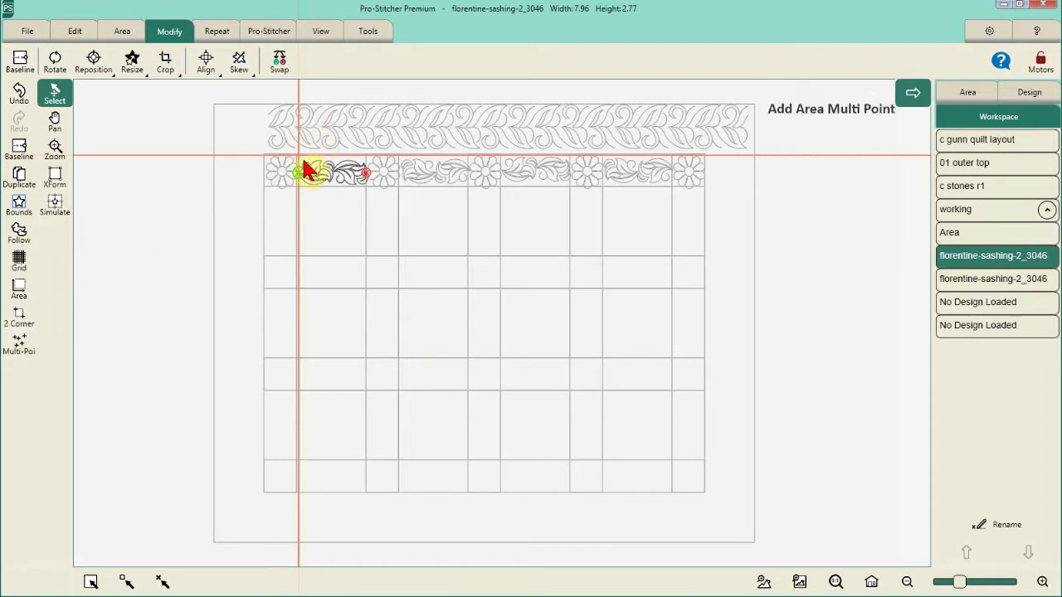
left_click(20, 287)
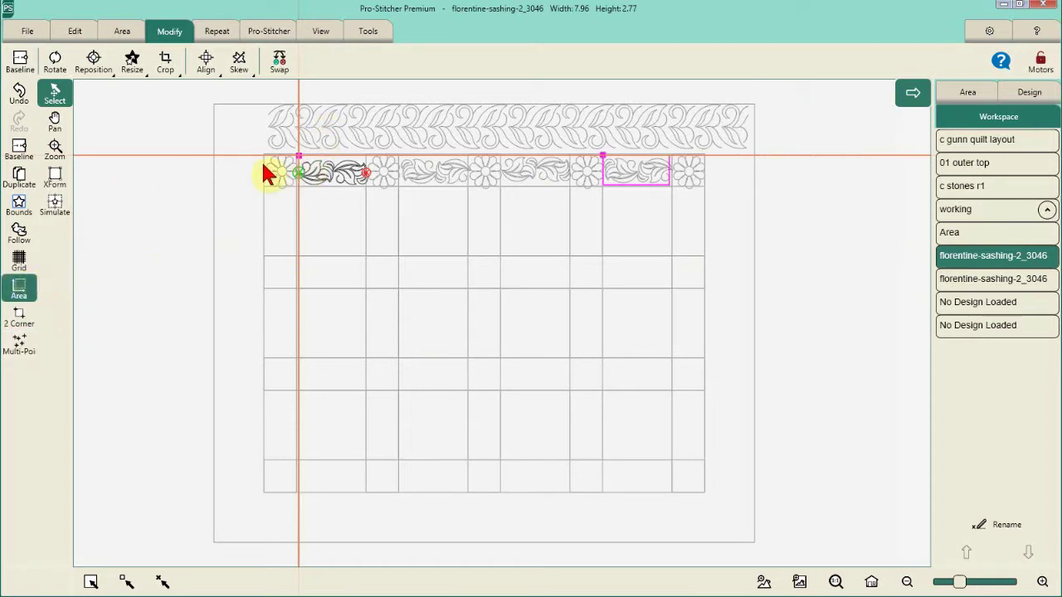
left_click(340, 165)
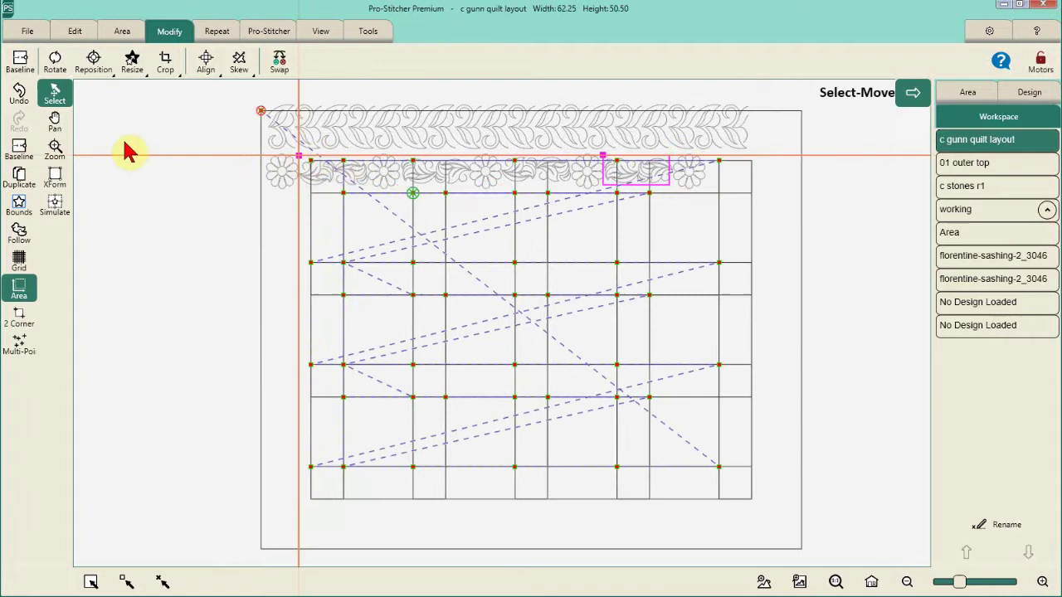
left_click(17, 94)
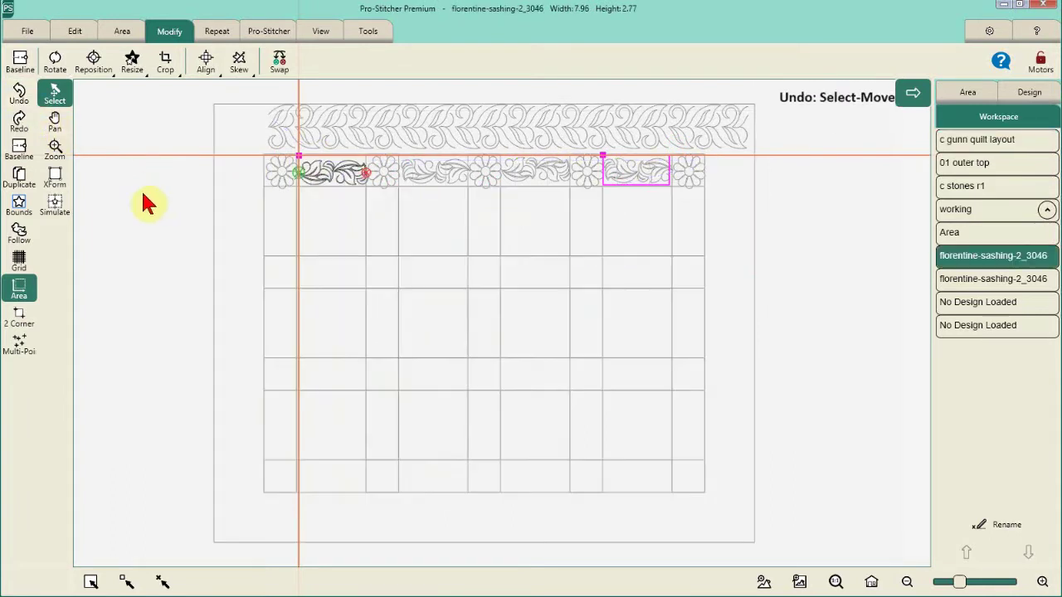
left_click(59, 208)
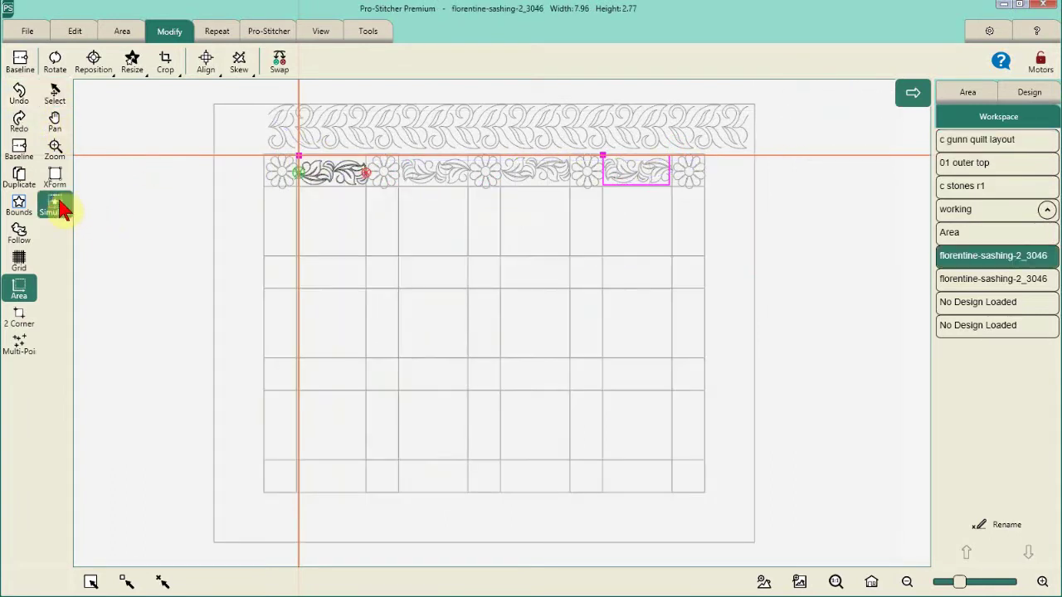
left_click_drag(321, 160, 353, 156)
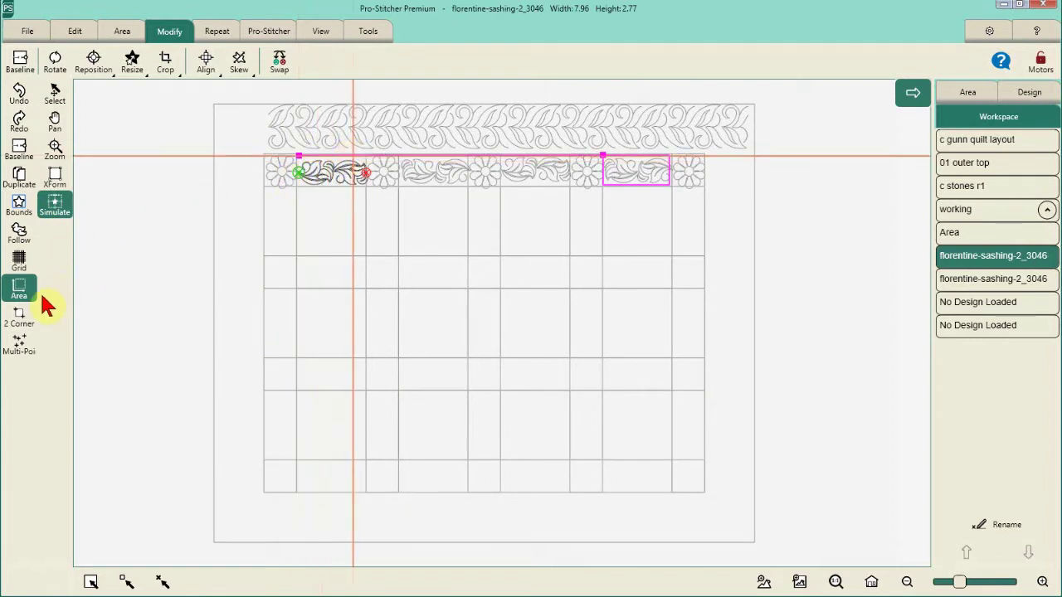
Clear the existing area
left_click(642, 181)
left_click(642, 181)
left_click(642, 180)
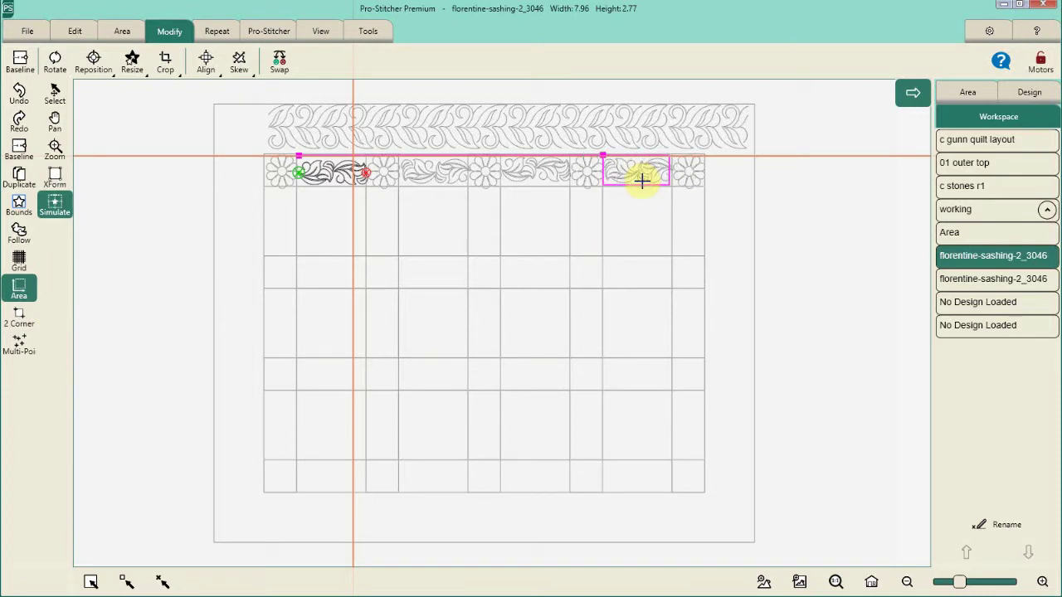
left_click(641, 181)
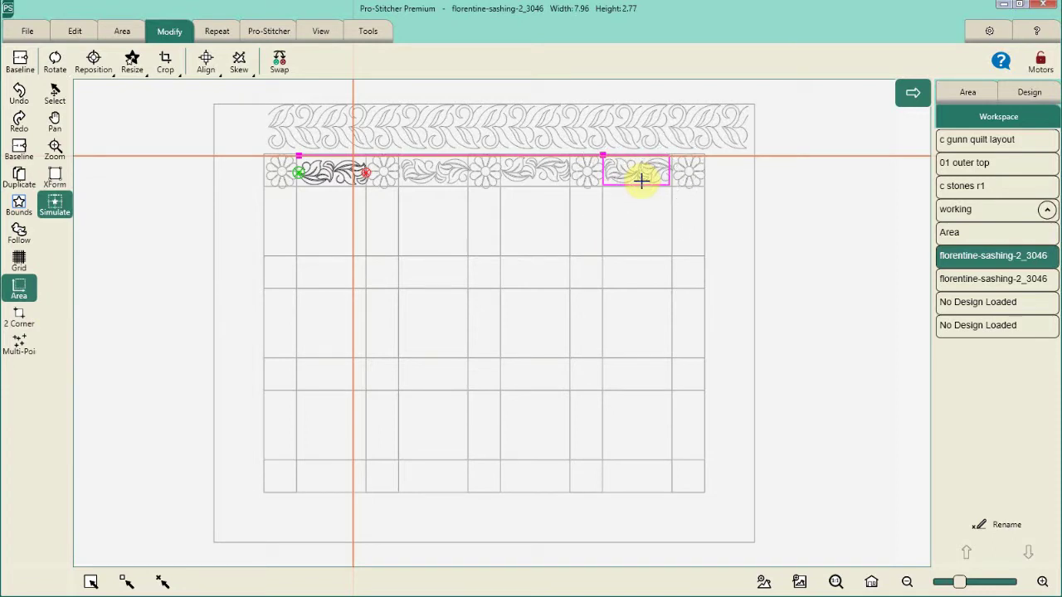
left_click(118, 35)
left_click(89, 68)
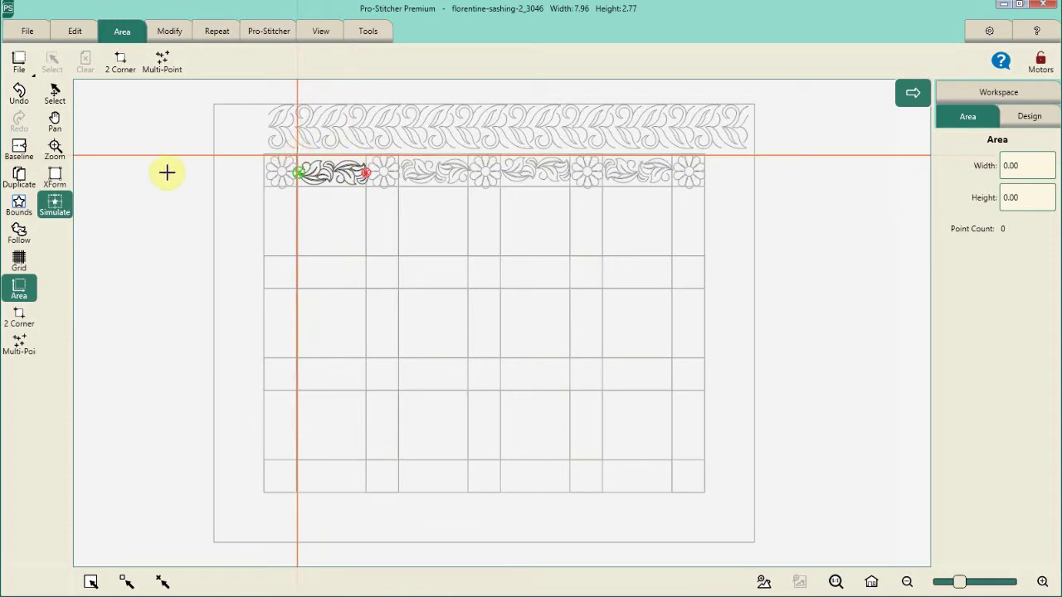
Mark a four-point area at the corners of the leftmost top sashing section
left_click(162, 63)
left_click(297, 155)
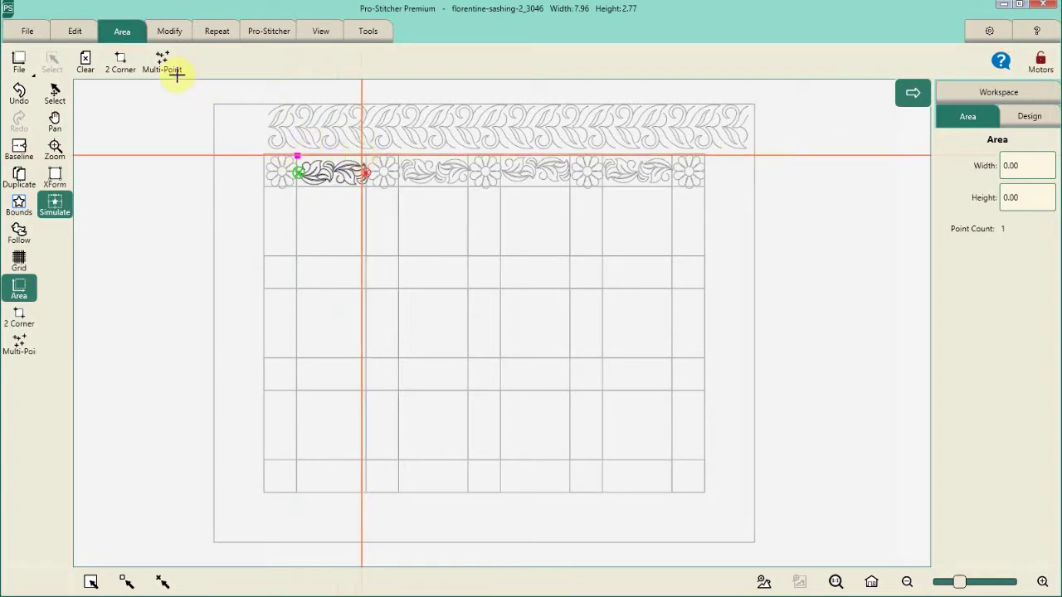
left_click(360, 160)
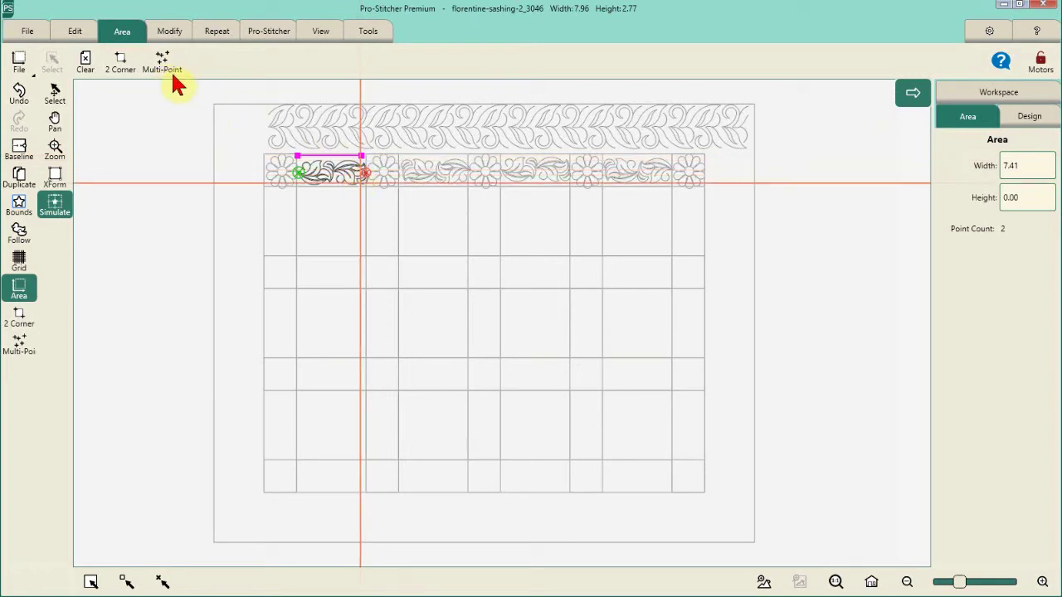
left_click(360, 183)
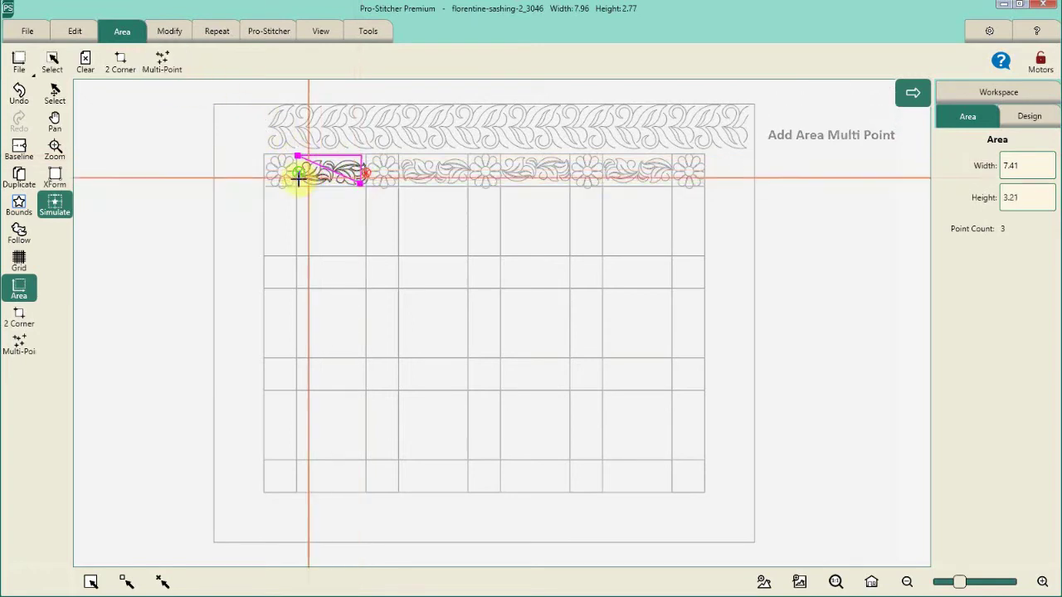
left_click(163, 72)
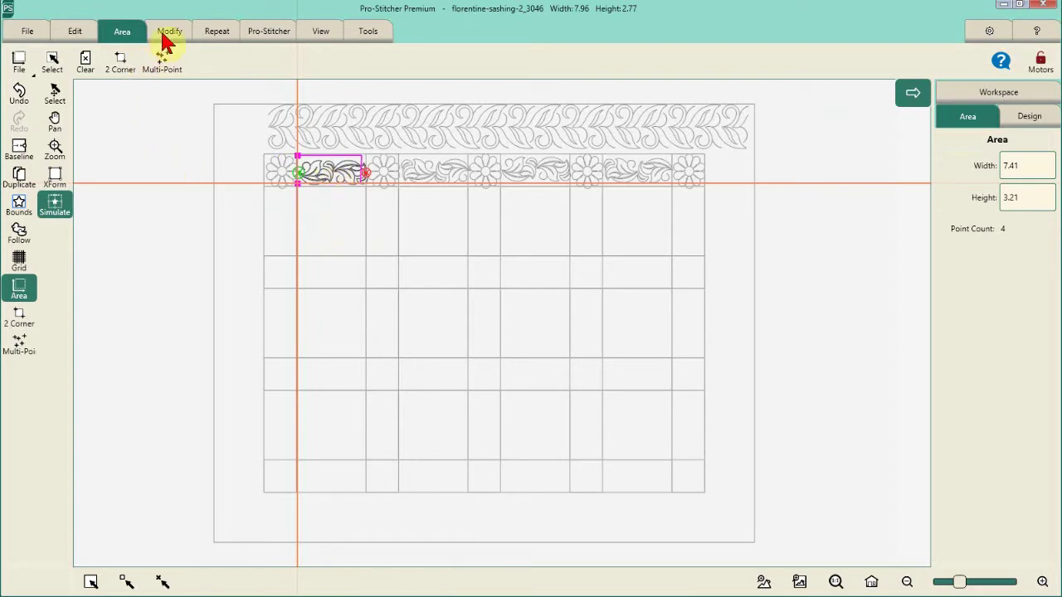
Skew the first motif with Skew 2 to 7.30 by 3.21, then clear the area
left_click(168, 33)
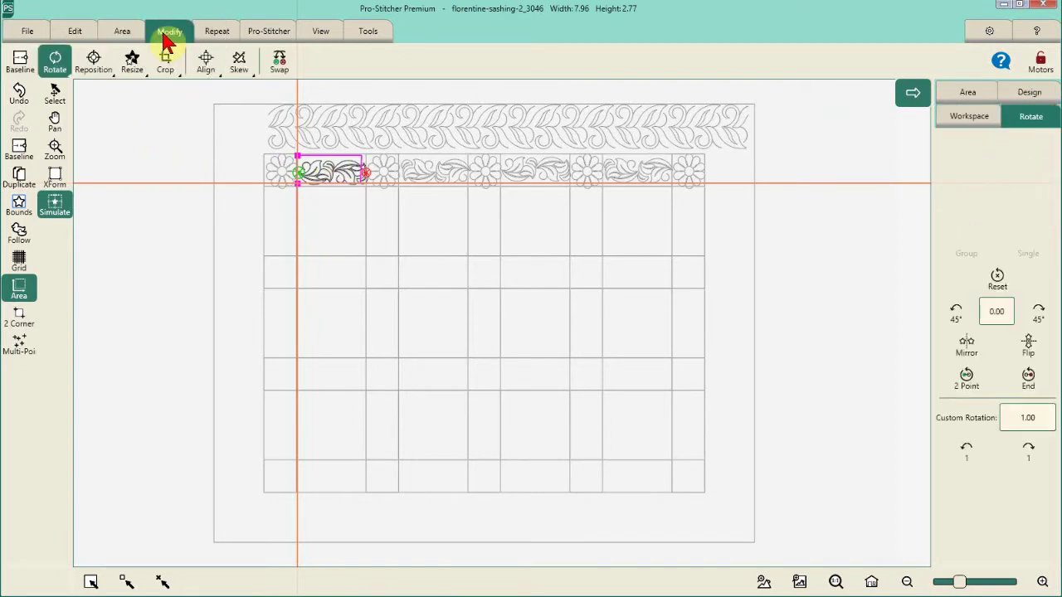
left_click(239, 65)
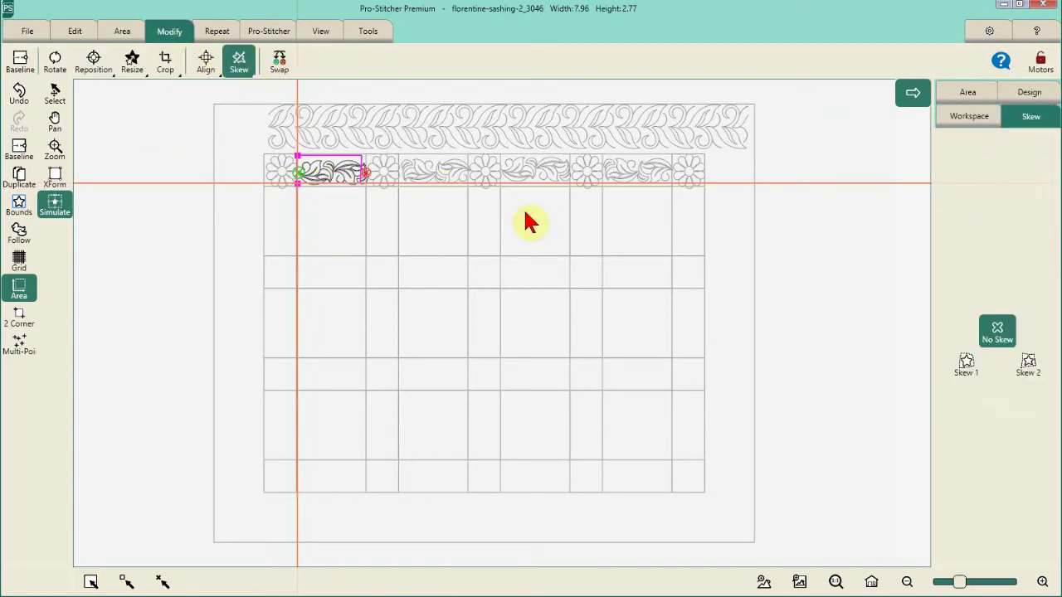
left_click(1028, 367)
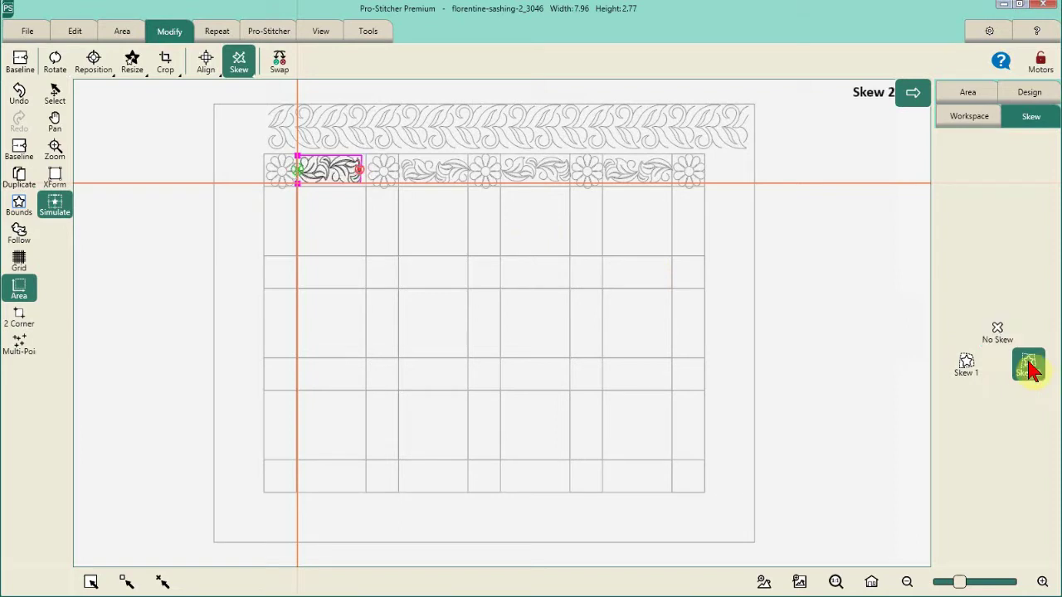
left_click(19, 149)
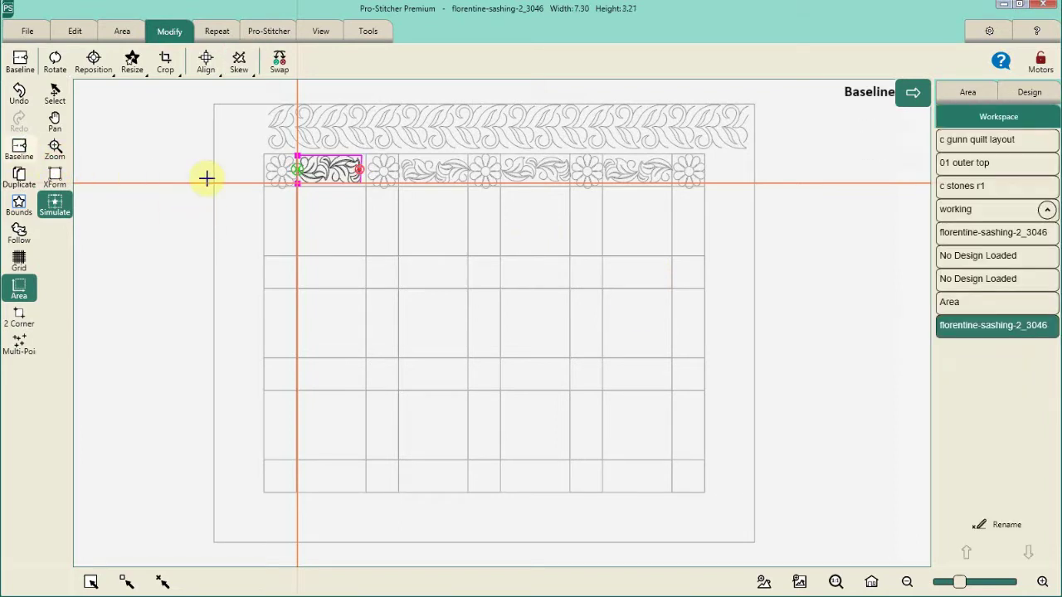
left_click(122, 33)
left_click(86, 65)
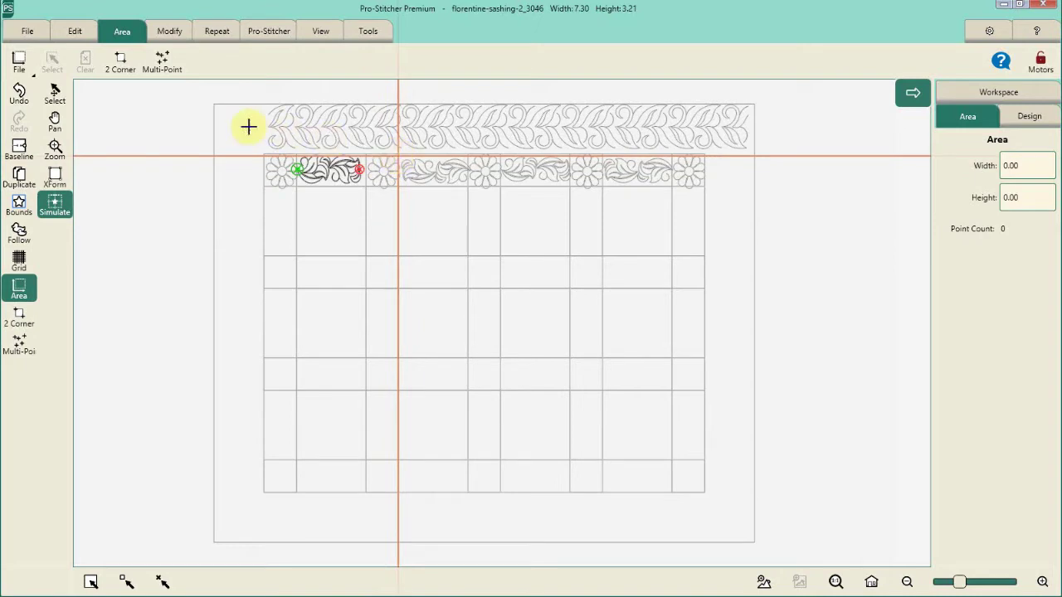
Mark two corners of the next sashing area
left_click(126, 66)
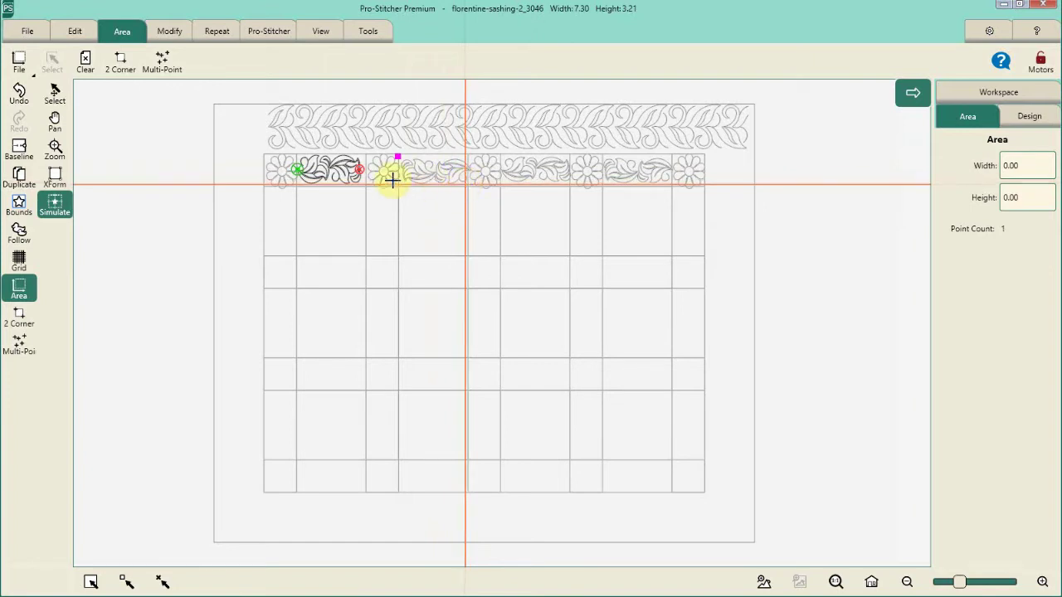
left_click(122, 66)
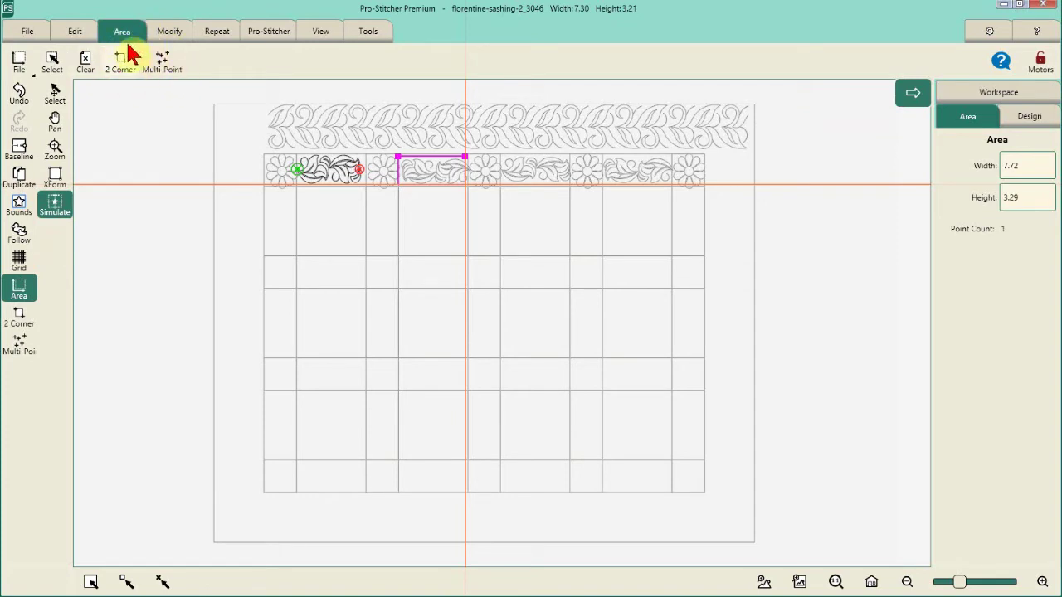
left_click(131, 37)
left_click(23, 332)
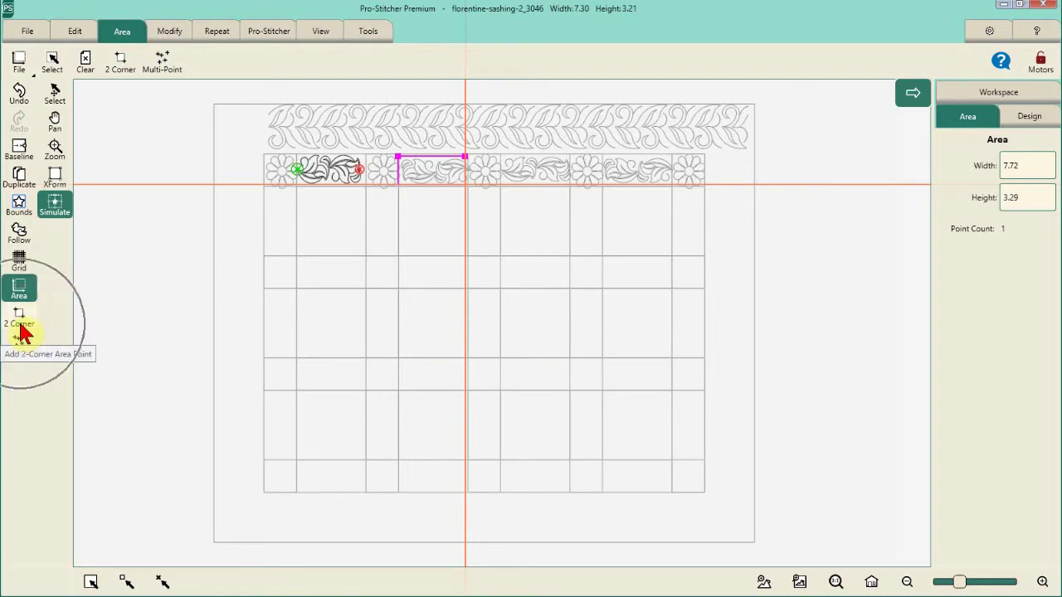
Select the second-gap florentine motif and skew it with Skew 2 to 7.72 by 3.29
left_click(55, 95)
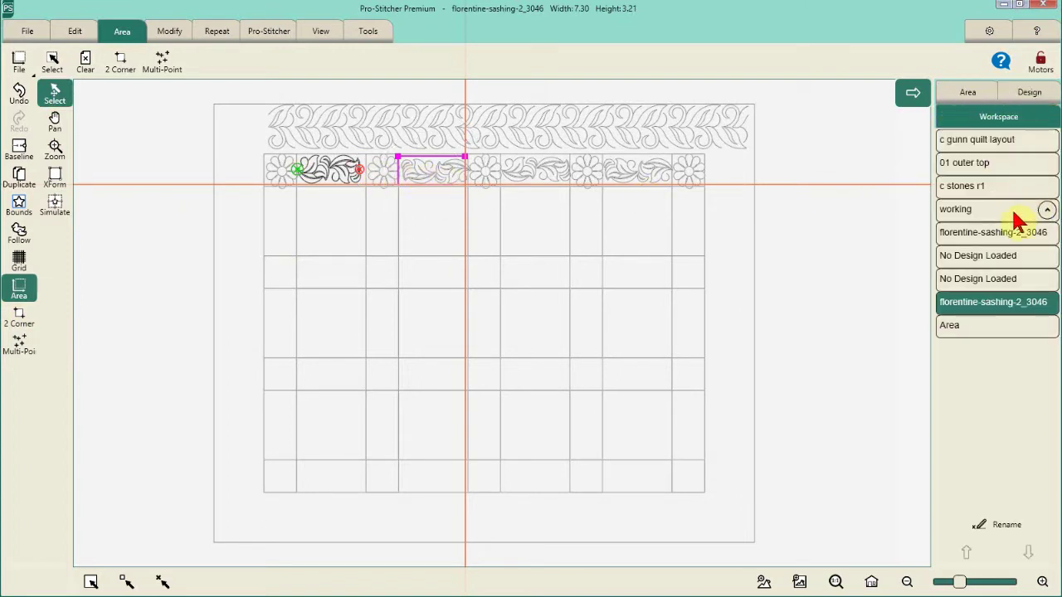
left_click(993, 257)
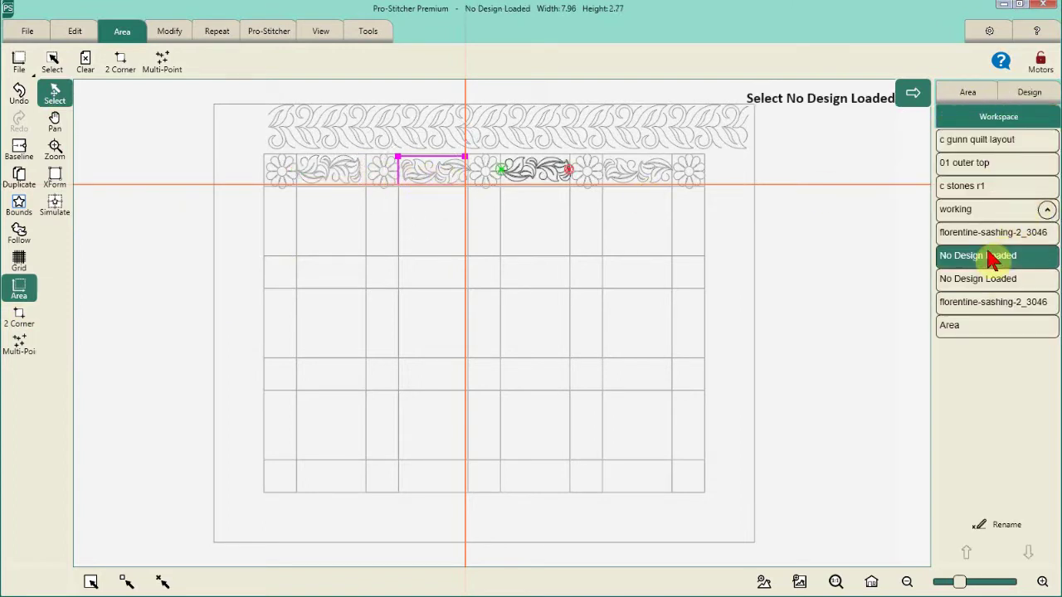
left_click(989, 234)
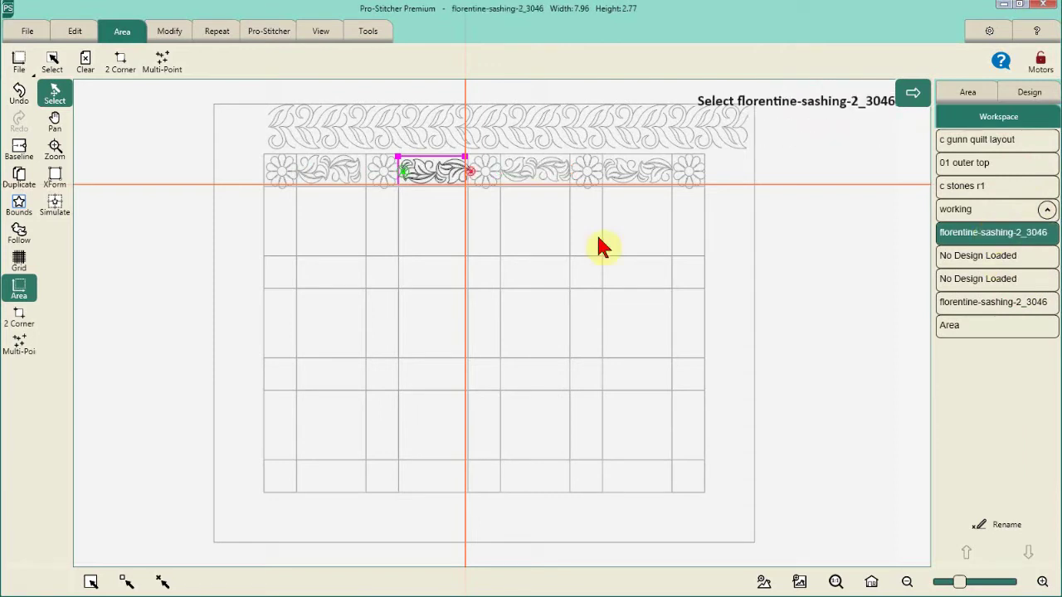
left_click(169, 33)
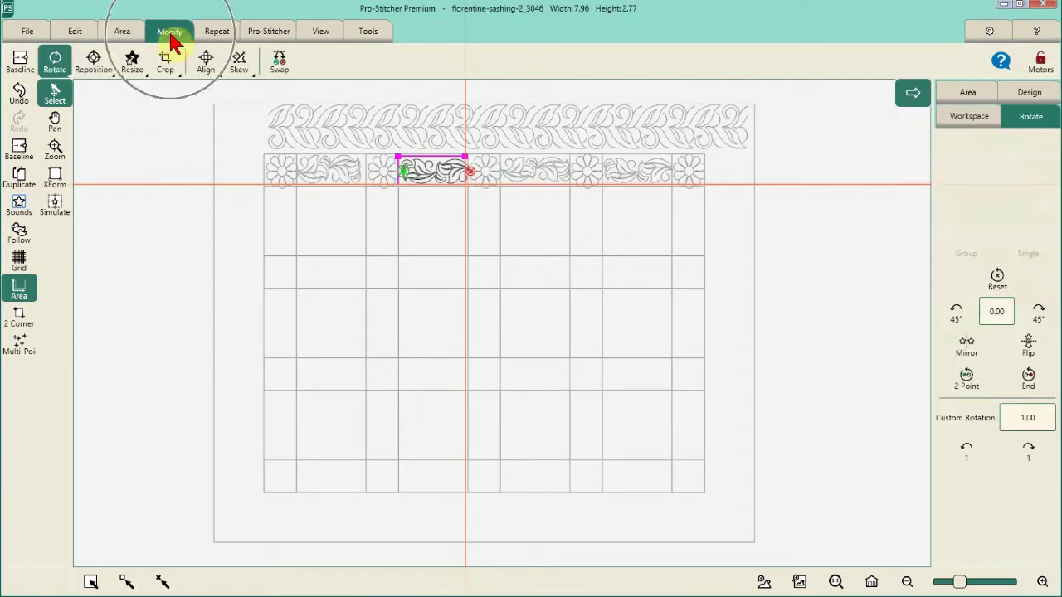
left_click(239, 67)
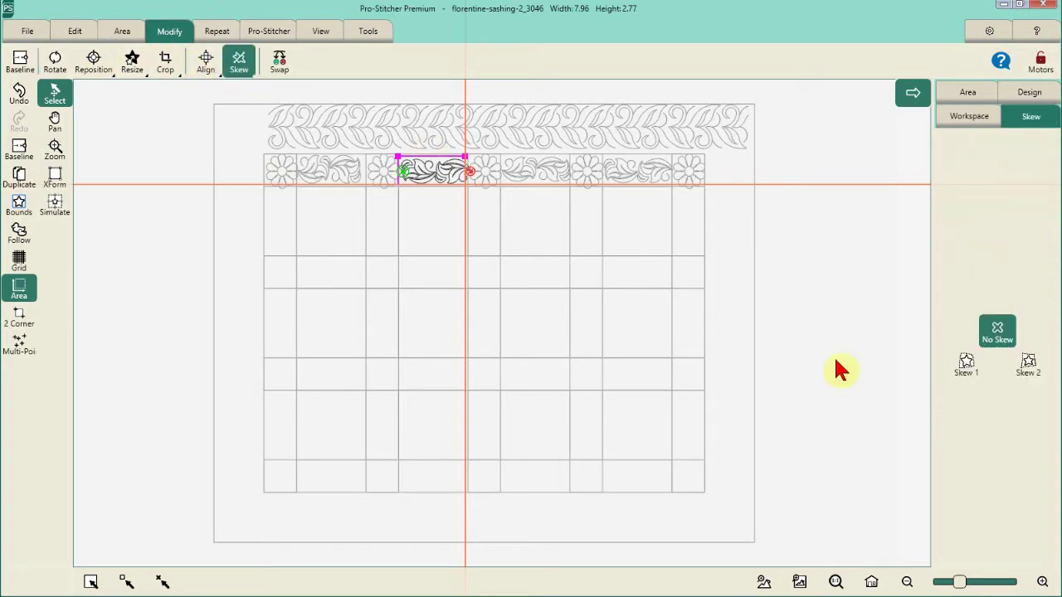
left_click(1028, 365)
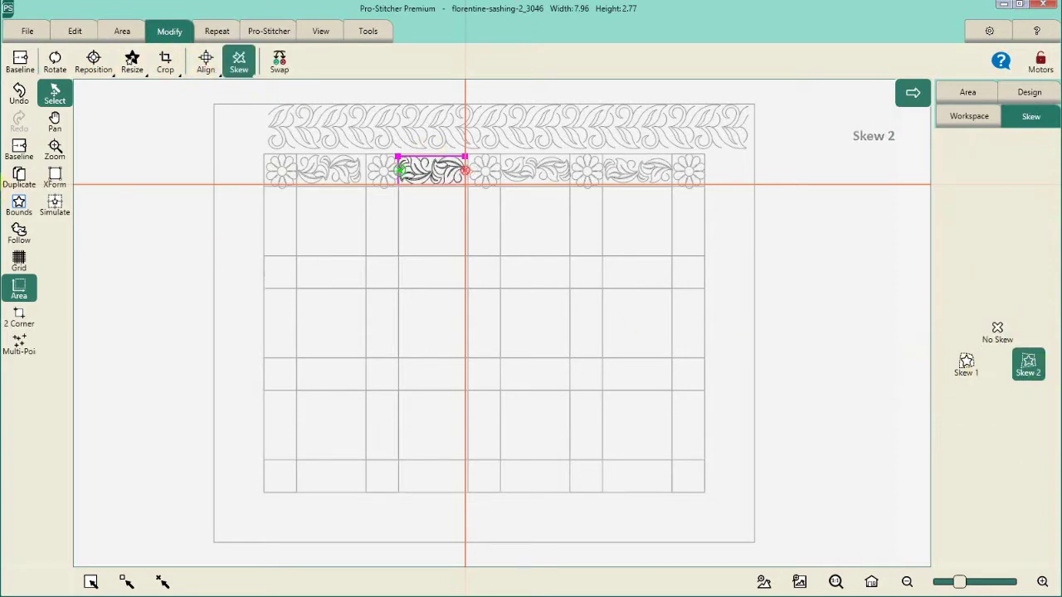
left_click(19, 149)
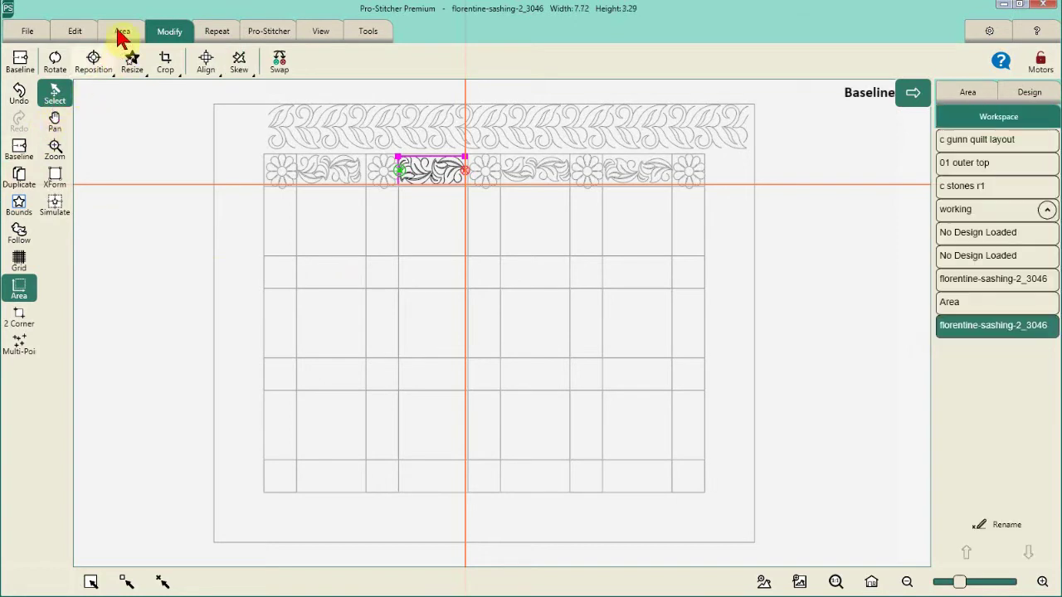
Clear the old area, undo the stray move, and mark a 7.49 by 3.44 two-corner area on the third gap
left_click(122, 31)
left_click(87, 65)
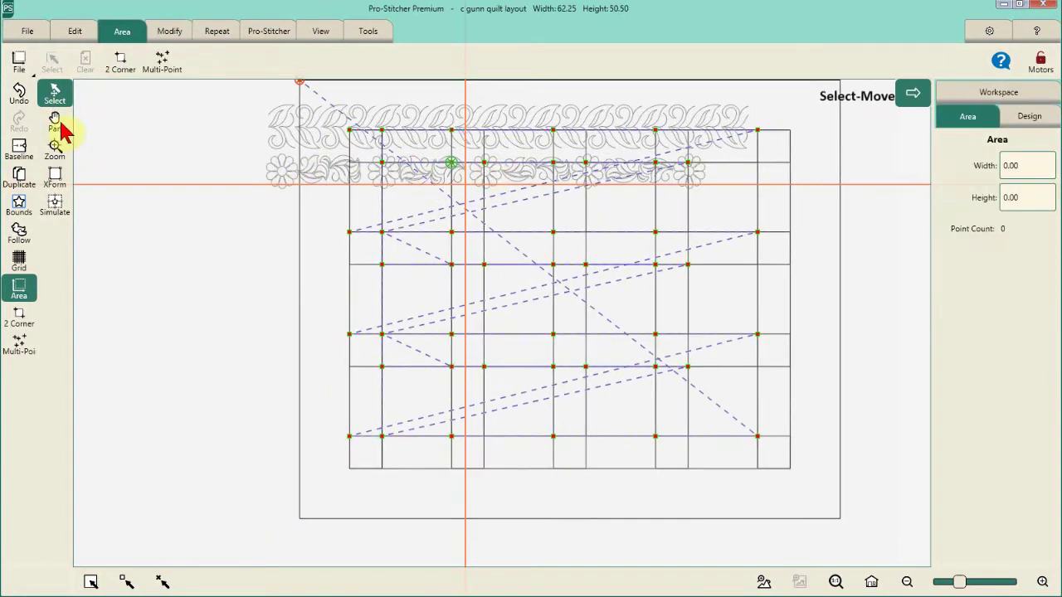
left_click(21, 101)
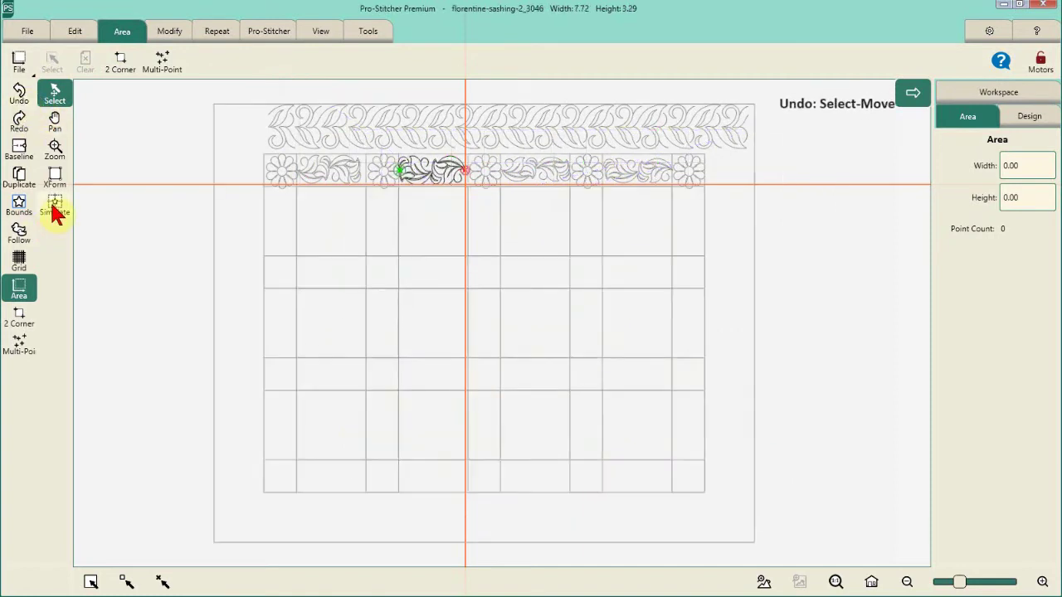
left_click(54, 206)
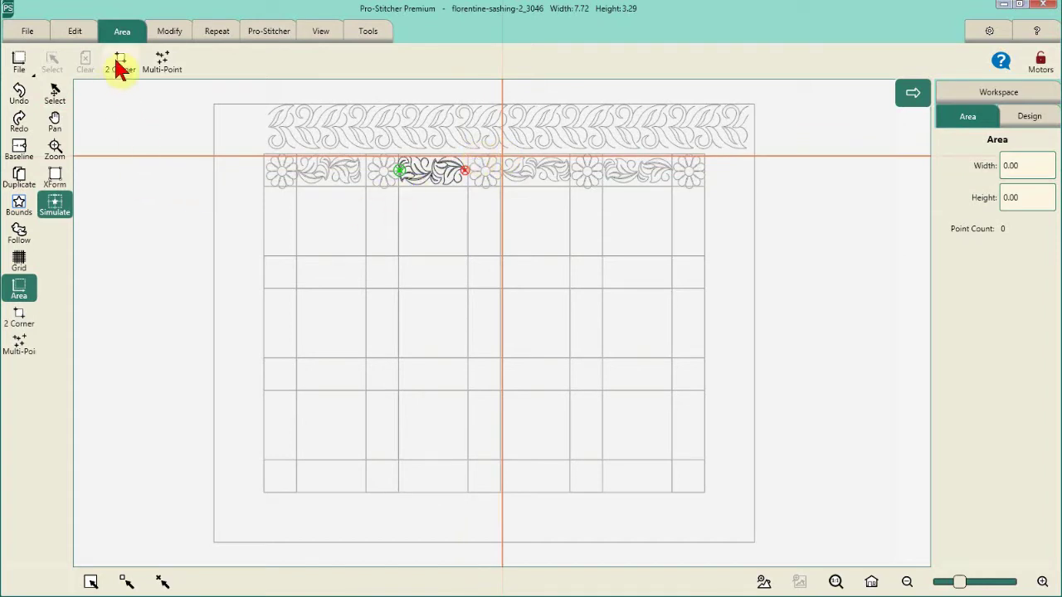
left_click(120, 68)
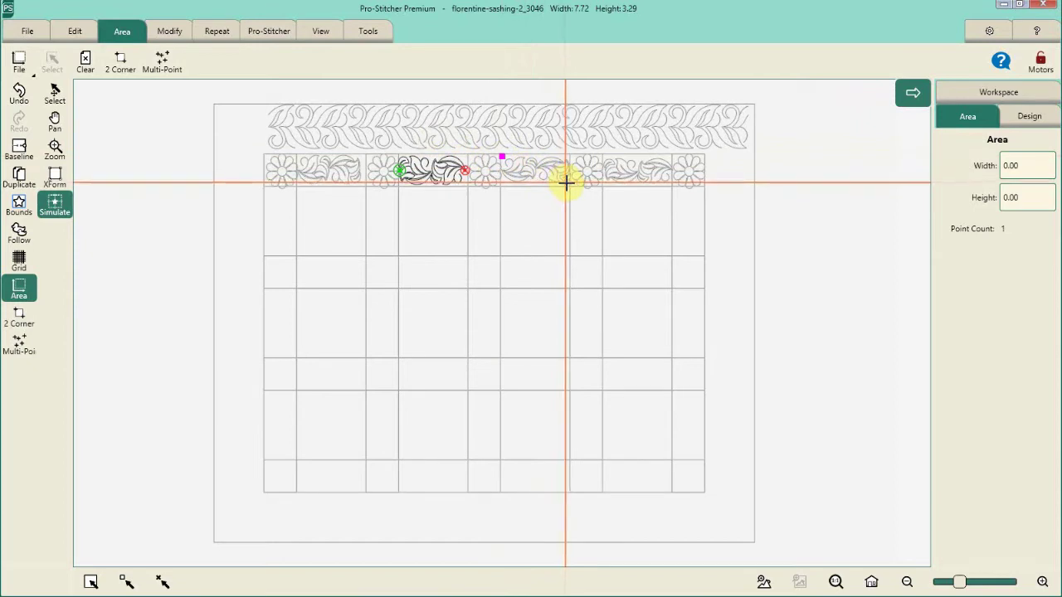
left_click(121, 68)
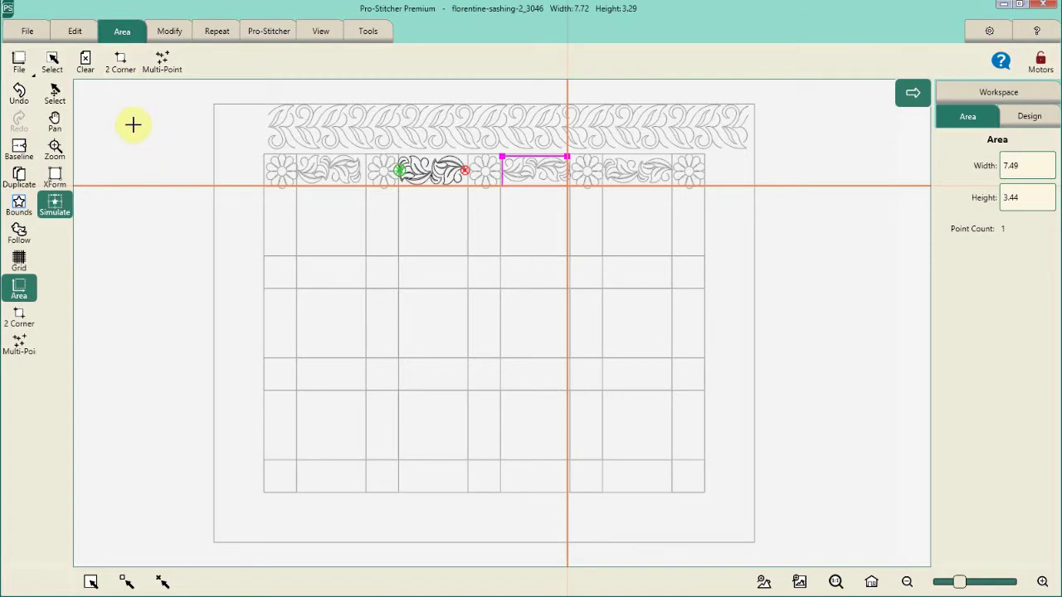
Select the motif inside the new area from the workspace design list
left_click(58, 92)
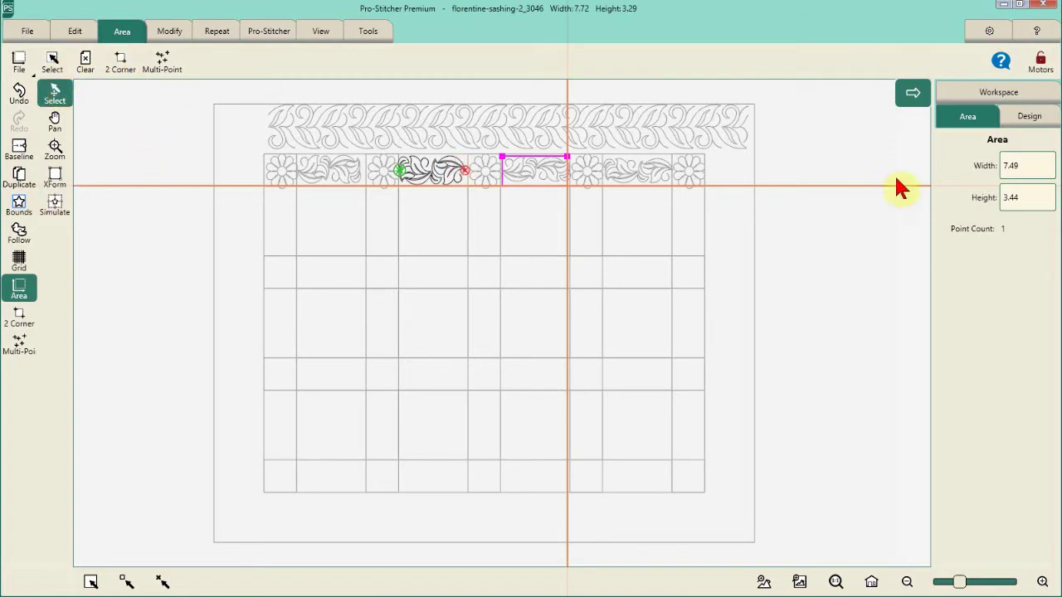
left_click(984, 98)
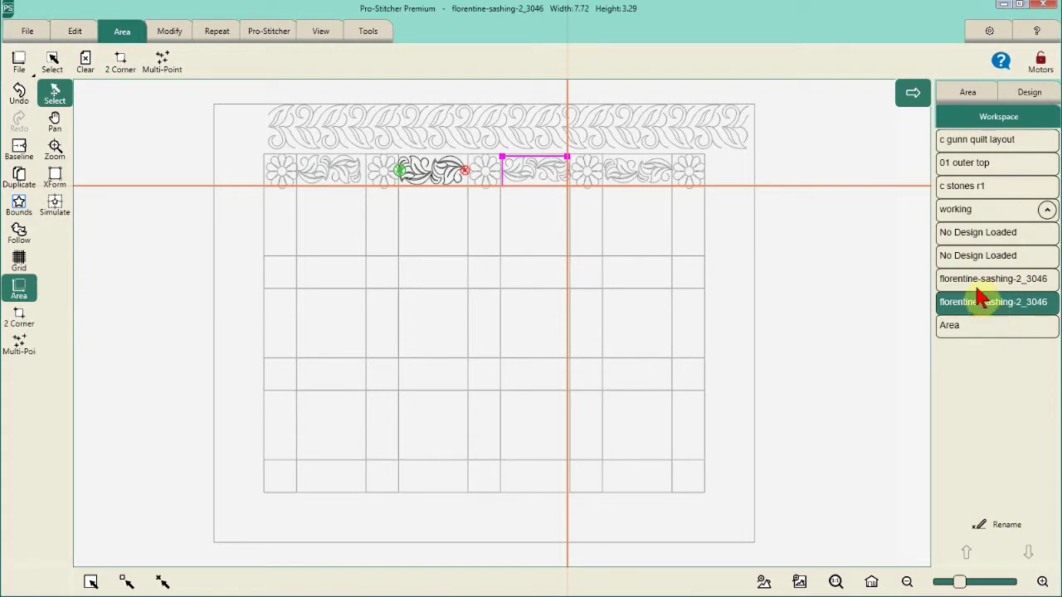
left_click(980, 281)
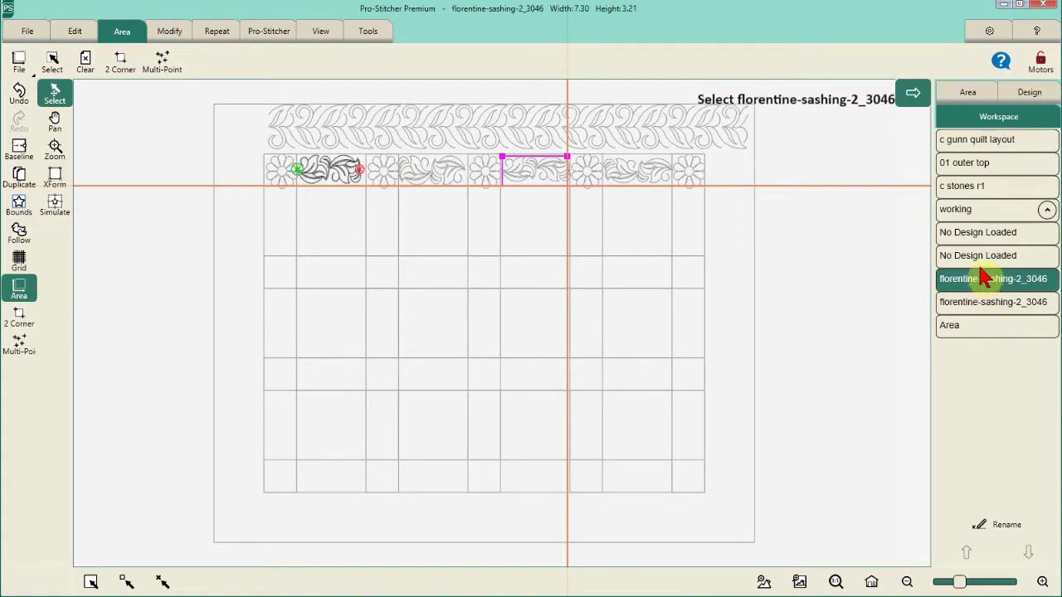
left_click(983, 258)
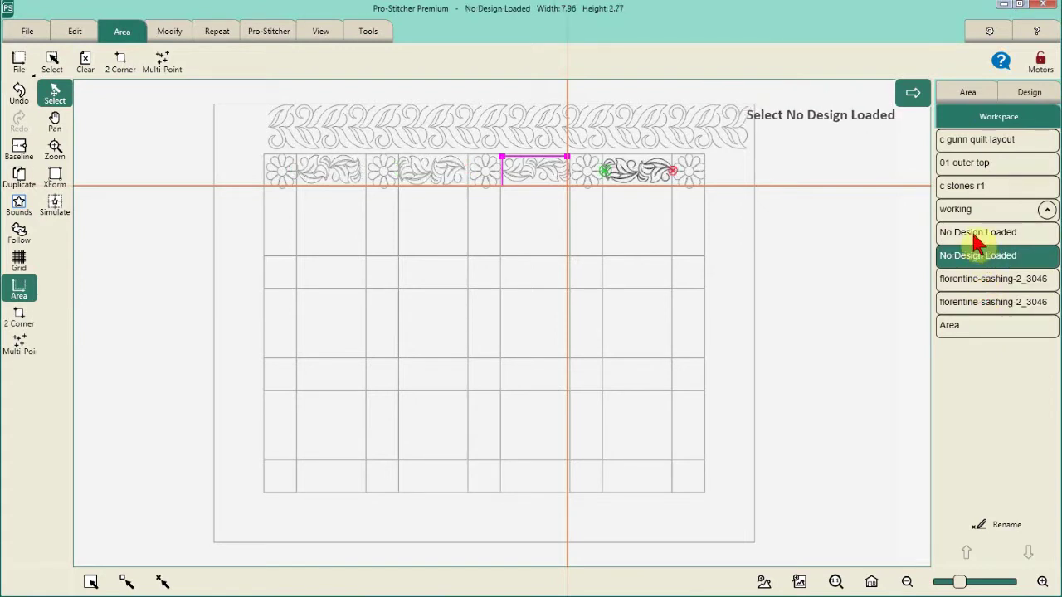
left_click(977, 235)
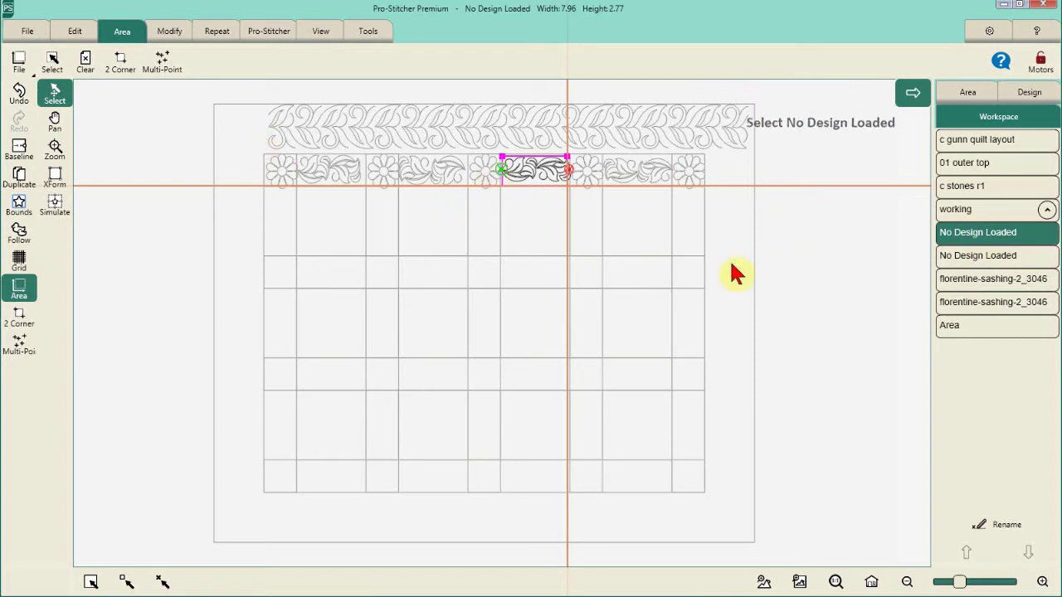
left_click(991, 304)
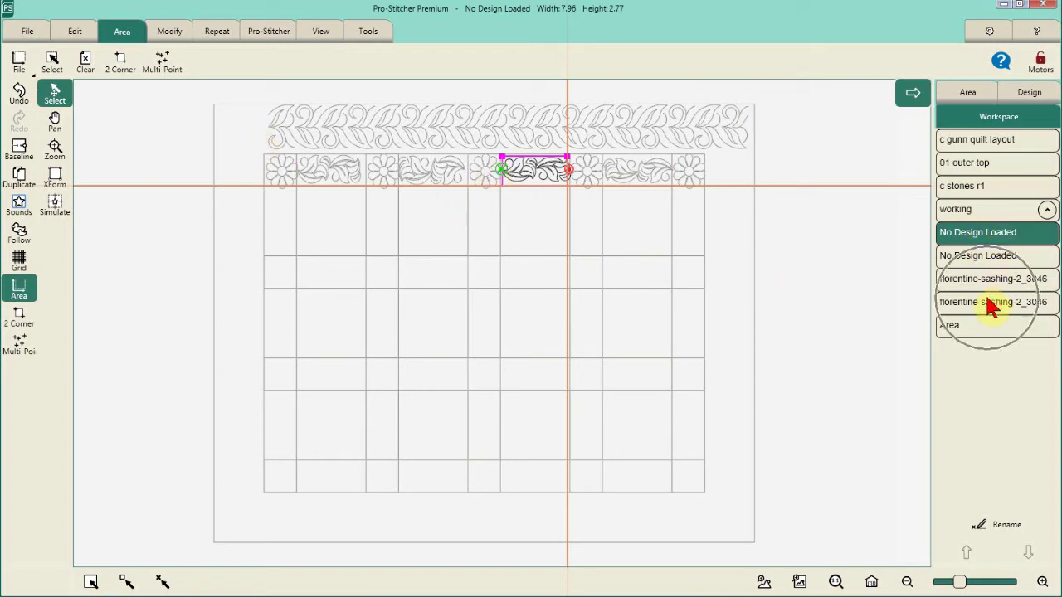
left_click(992, 304)
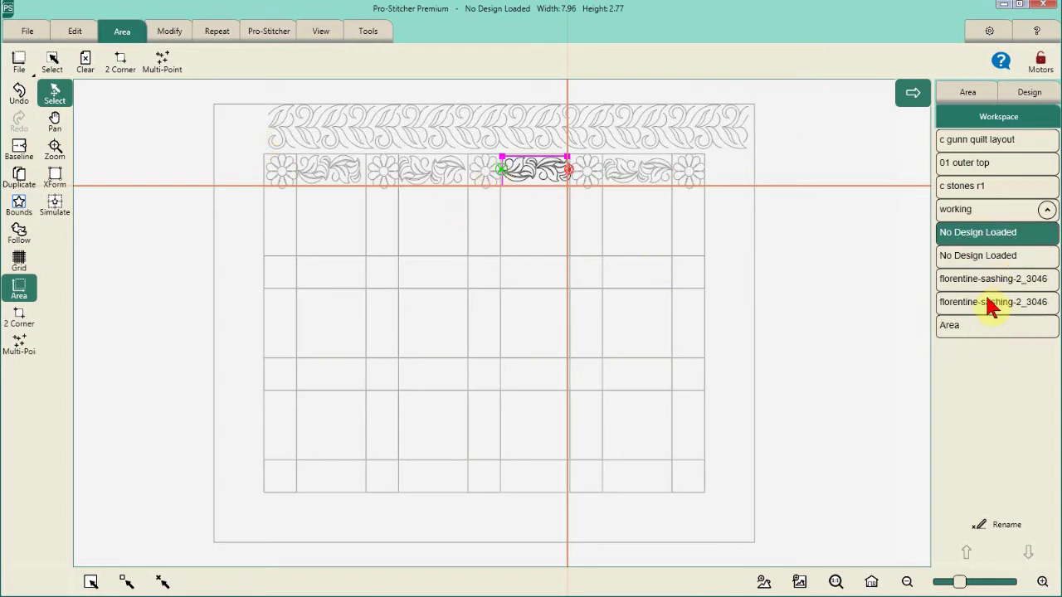
left_click(991, 304)
left_click(991, 304)
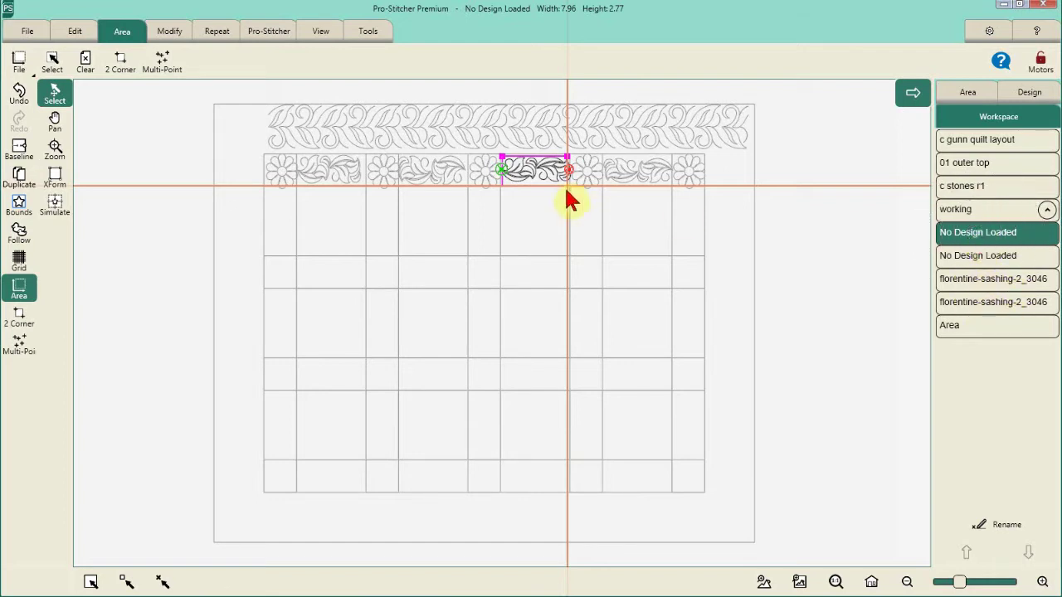
Skew the third motif with Skew 2 to fill its 7.49 by 3.44 area, then simulate
left_click(168, 33)
left_click(239, 60)
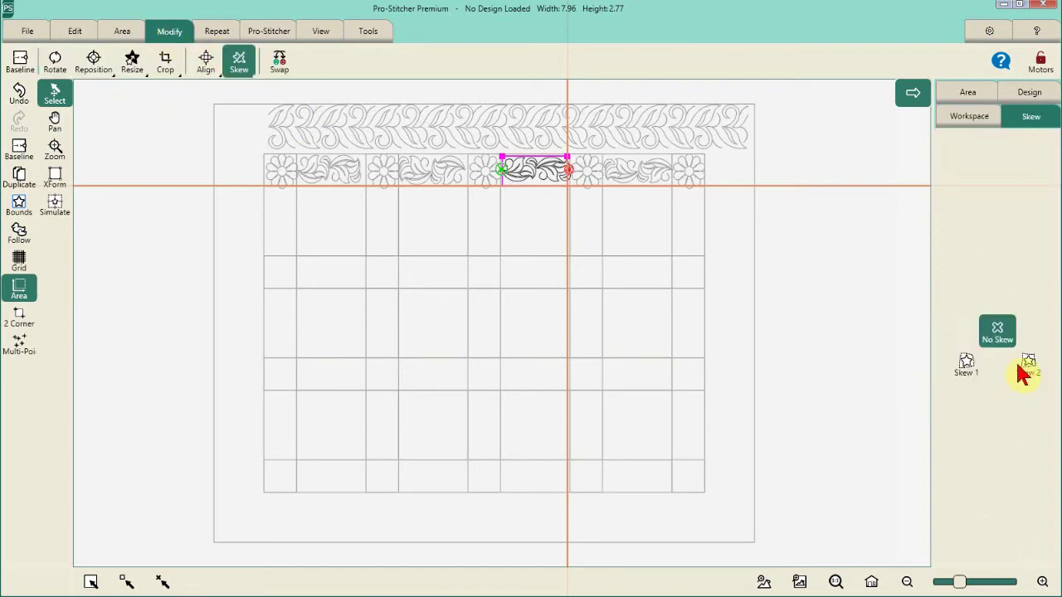
left_click(1033, 371)
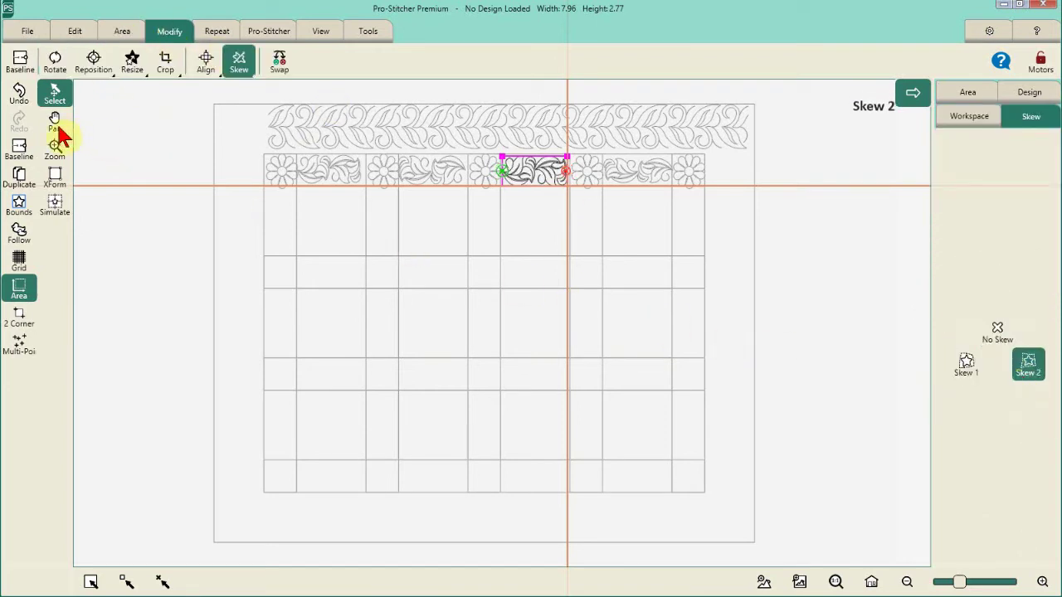
left_click(18, 151)
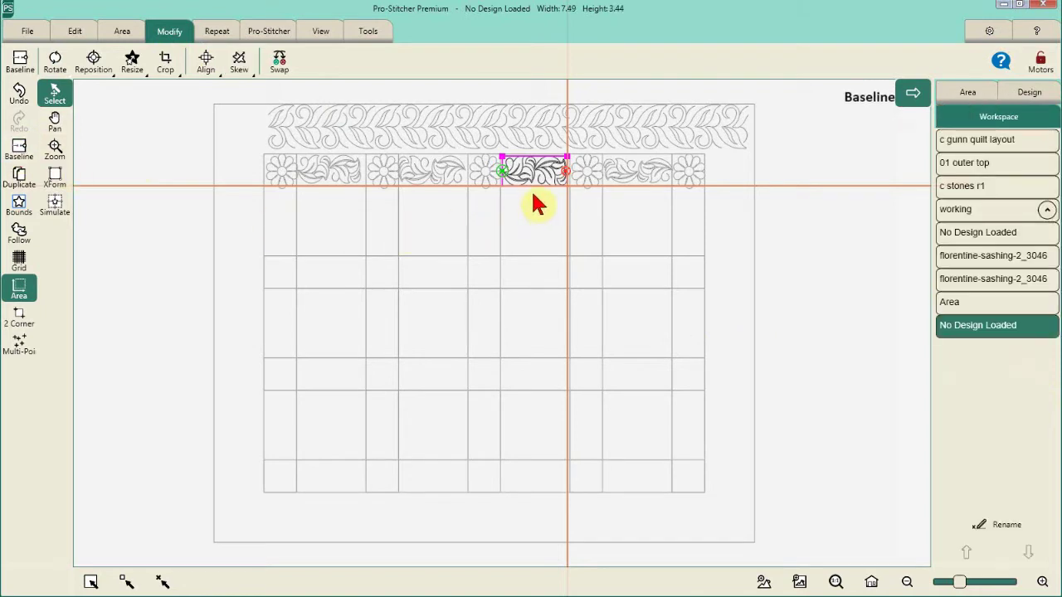
left_click(64, 209)
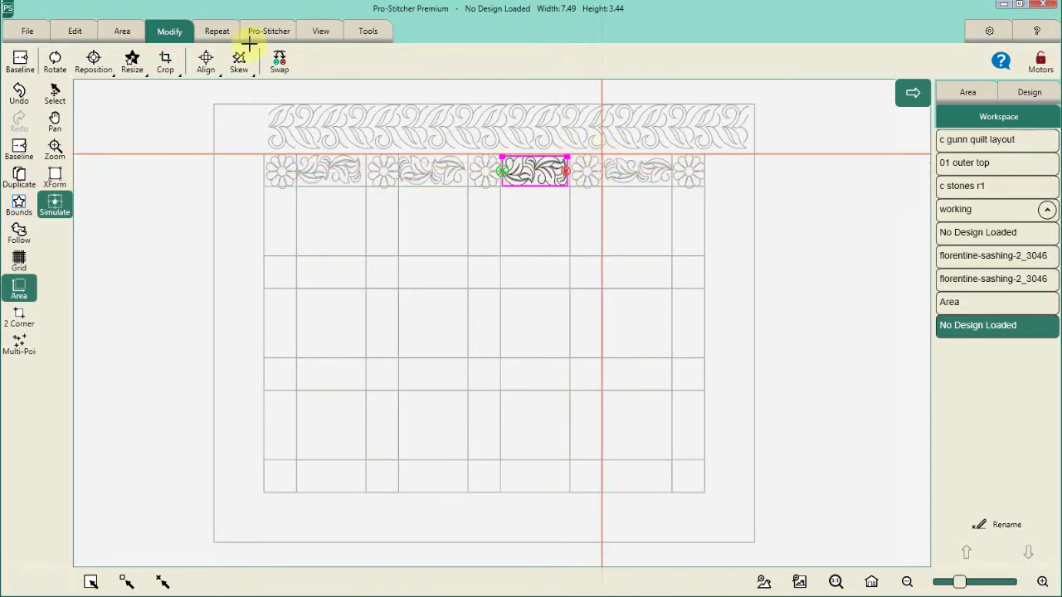
Clear the previous area, mark a 7.87 by 3.51 area over the fourth gap, and select its motif
left_click(121, 37)
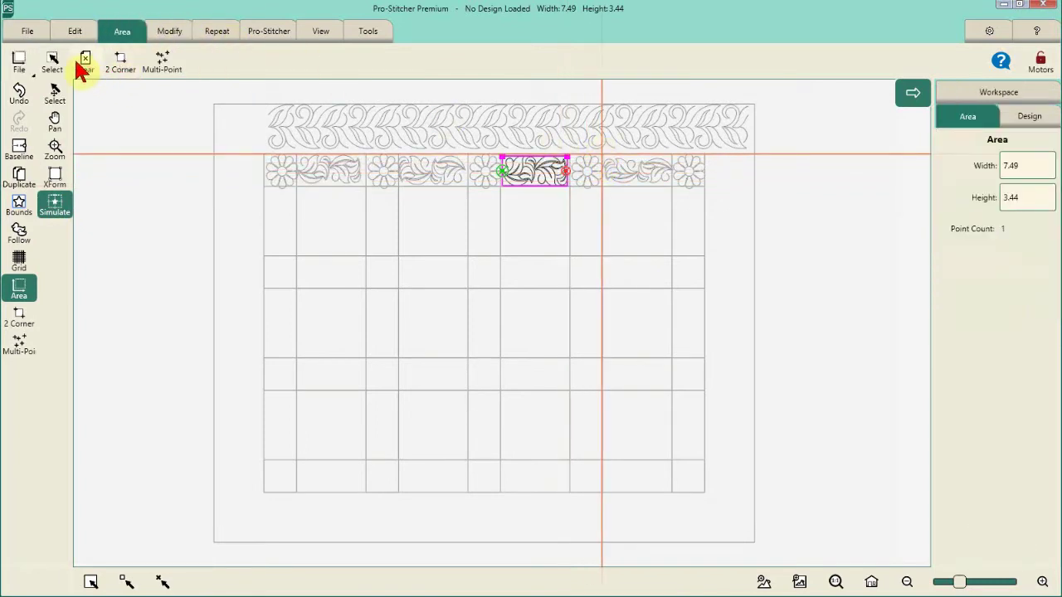
left_click(83, 65)
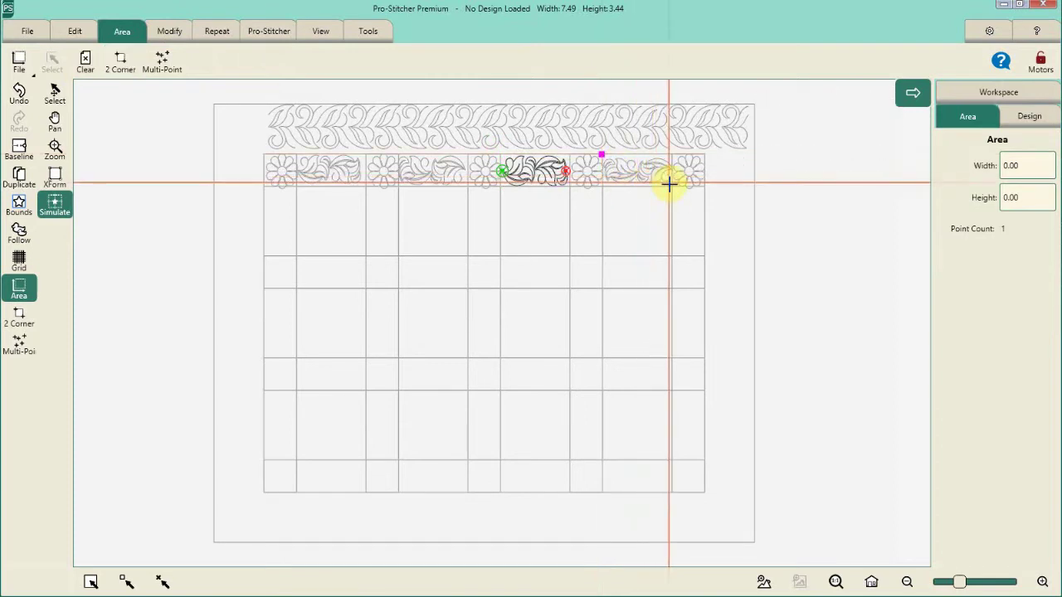
left_click(121, 63)
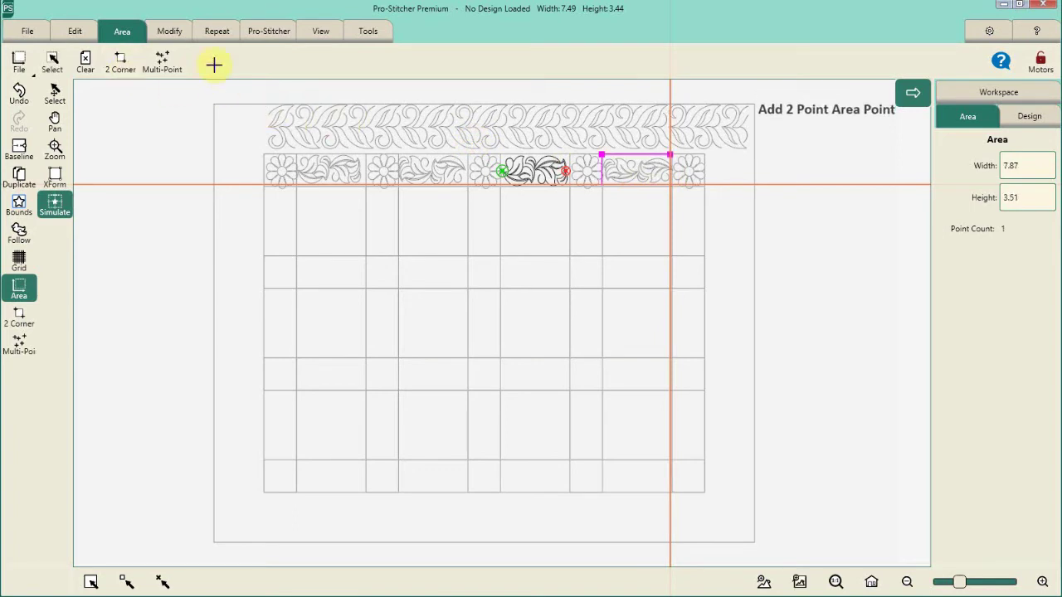
left_click(52, 66)
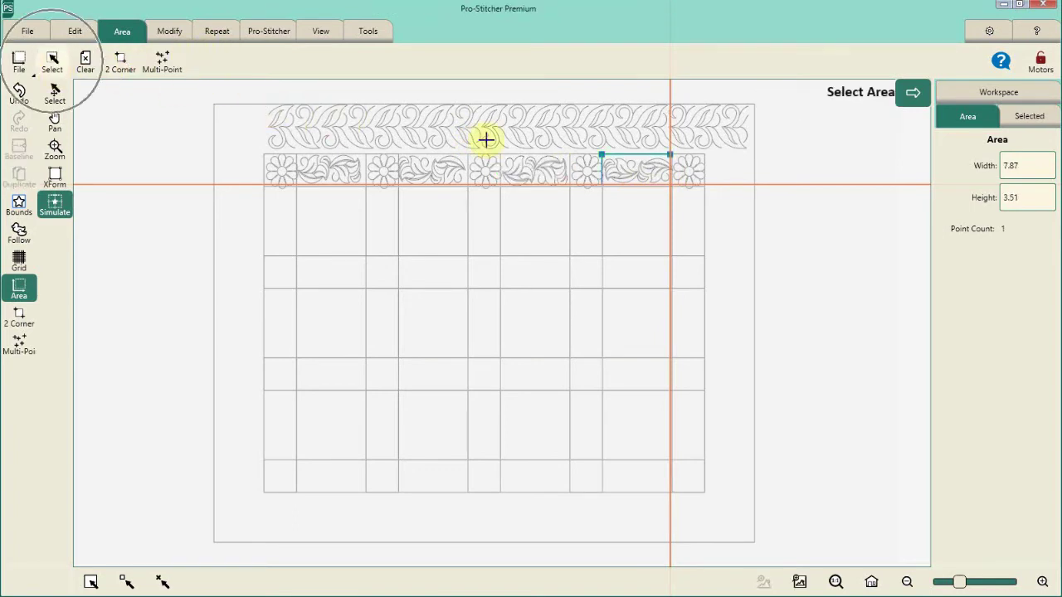
left_click(1015, 94)
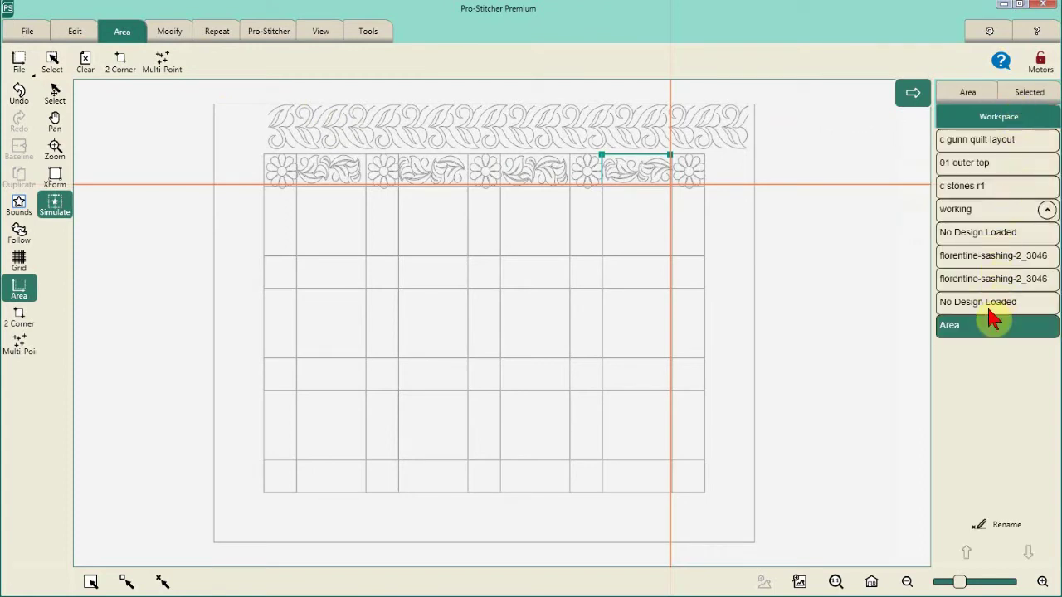
left_click(970, 235)
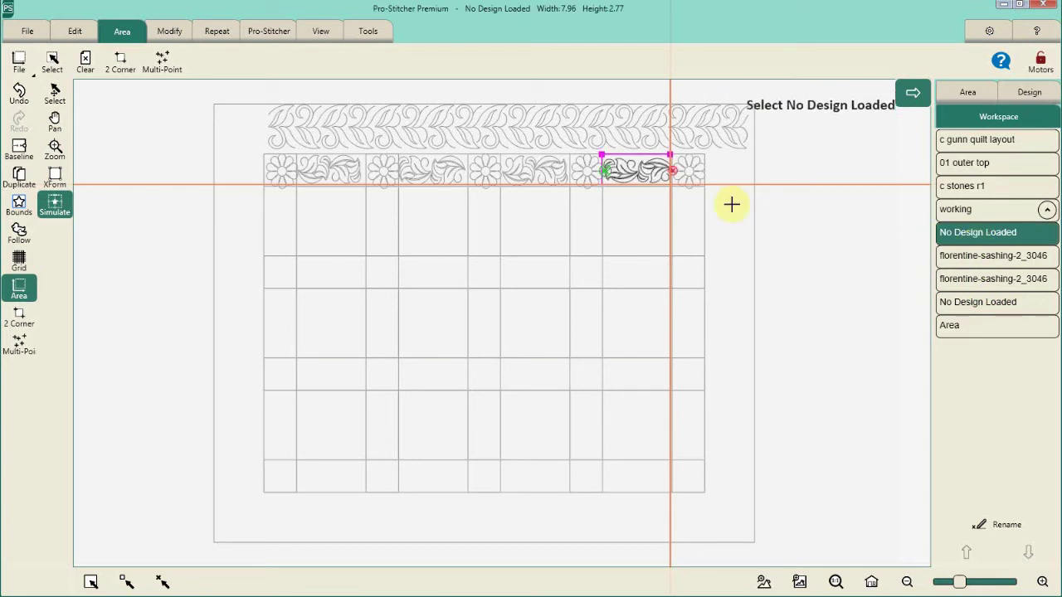
Skew the fourth motif with Skew 2 and reset its baseline
left_click(166, 30)
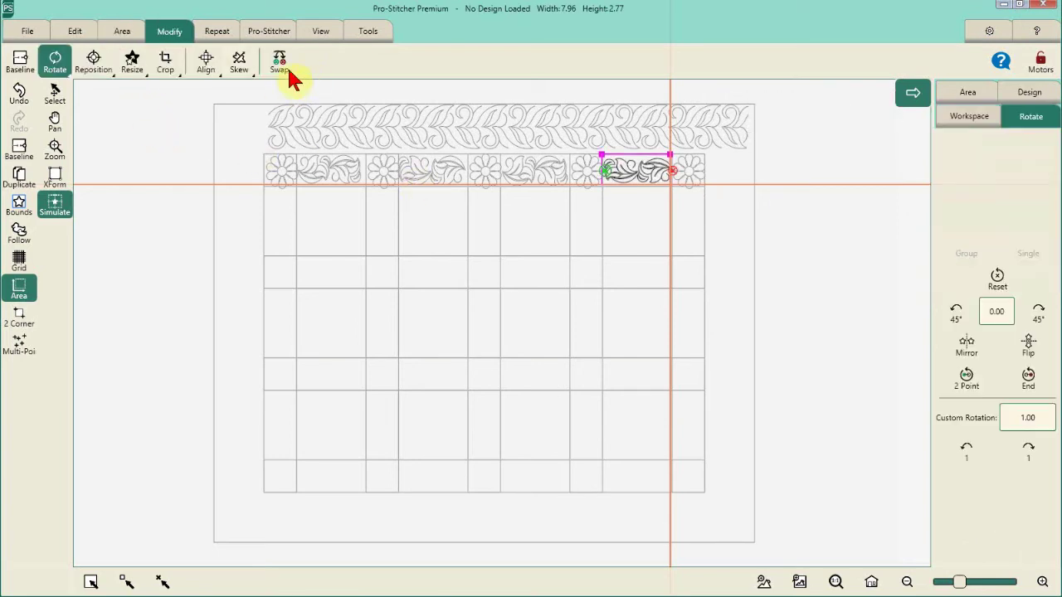
left_click(239, 61)
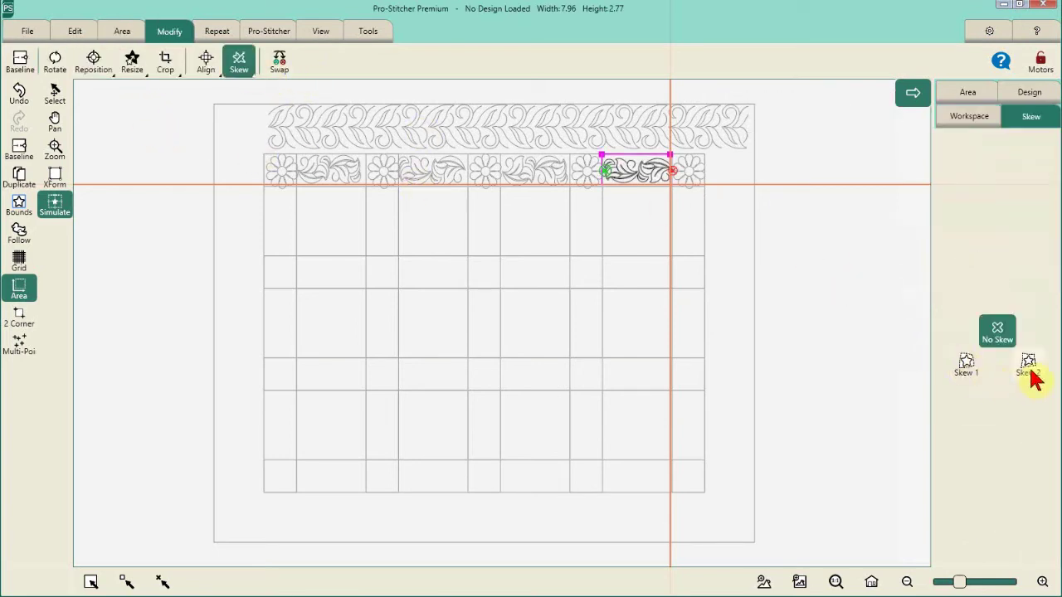
left_click(1028, 365)
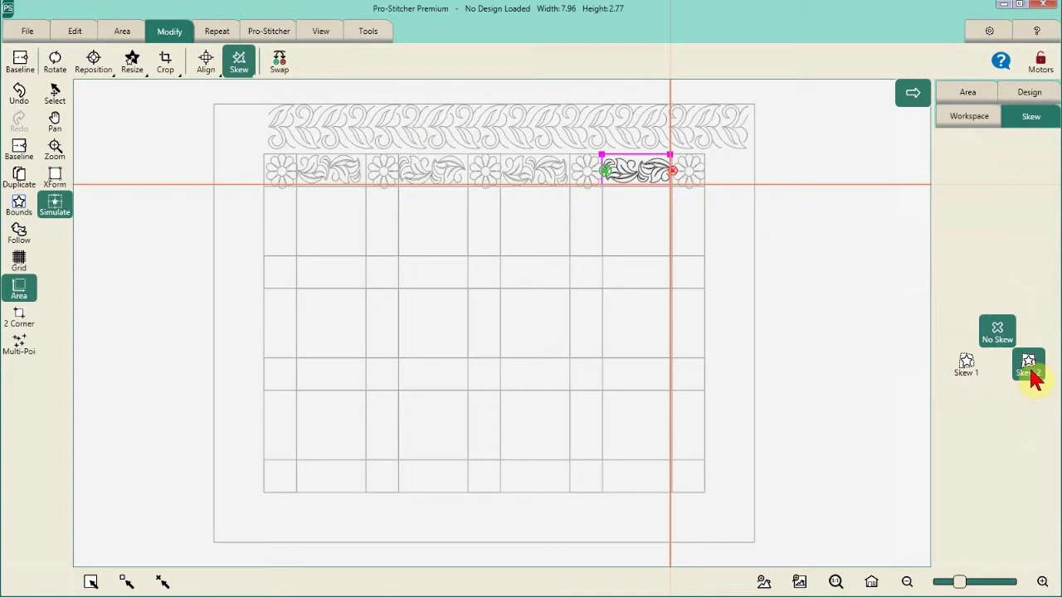
left_click(25, 149)
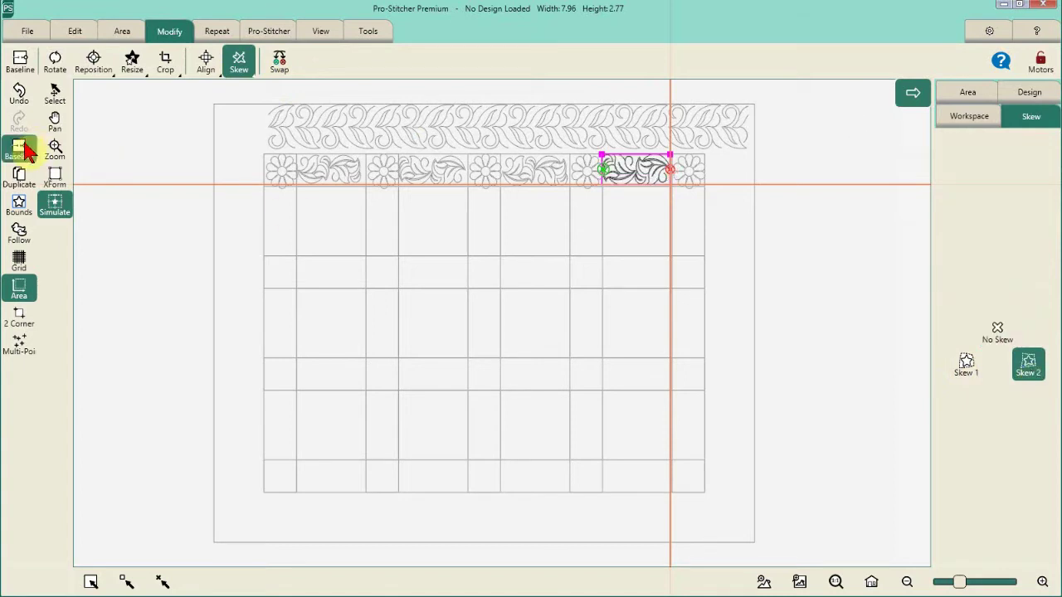
Clear the marked quilting area, then bring up the workspace layer list showing the four skewed sash motifs
left_click(129, 56)
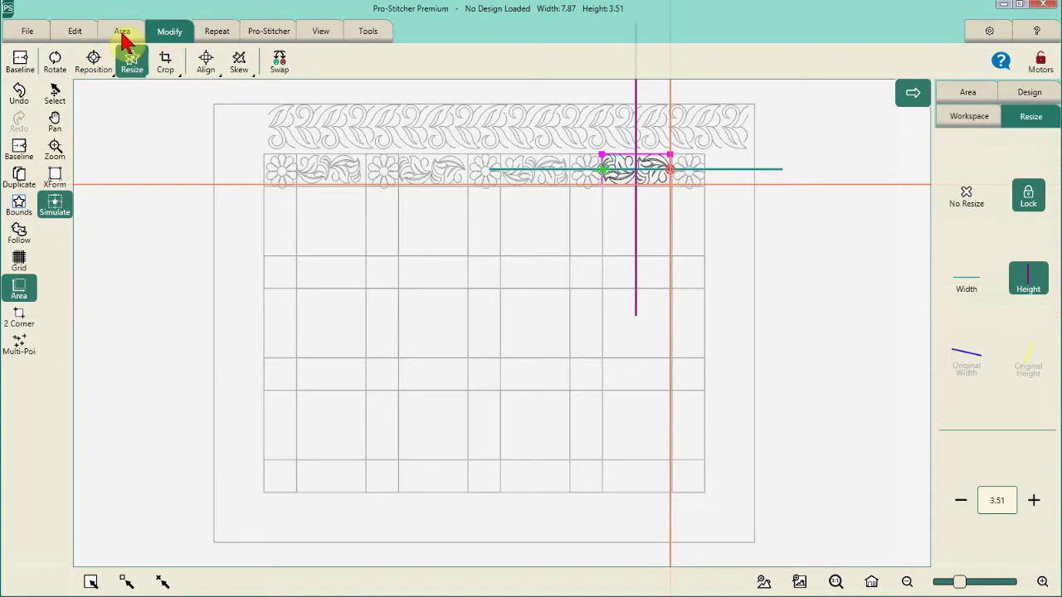
left_click(122, 34)
left_click(86, 63)
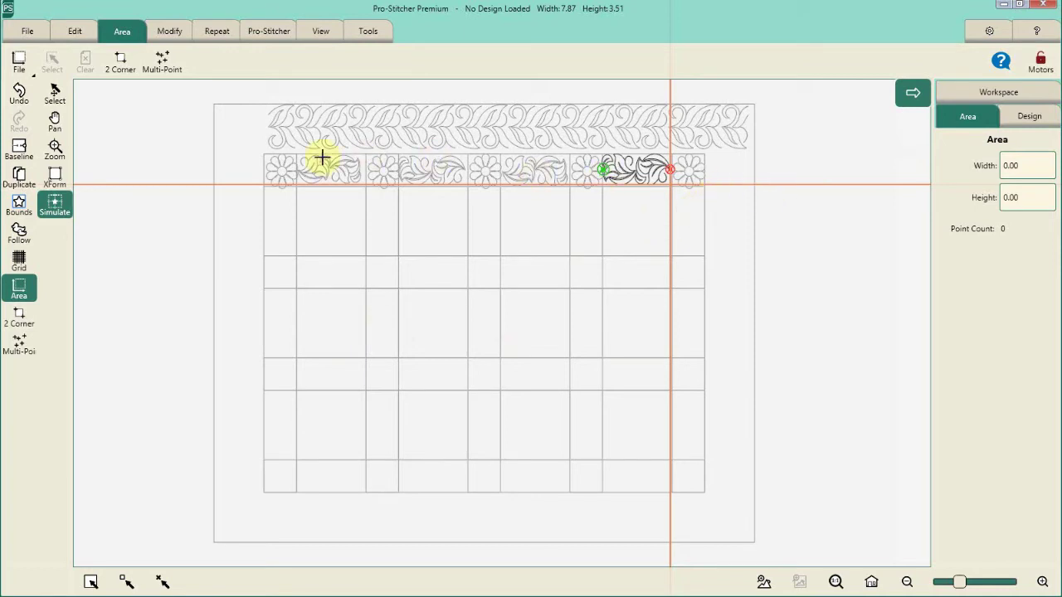
left_click(424, 168)
scroll(525, 172, "up", 2)
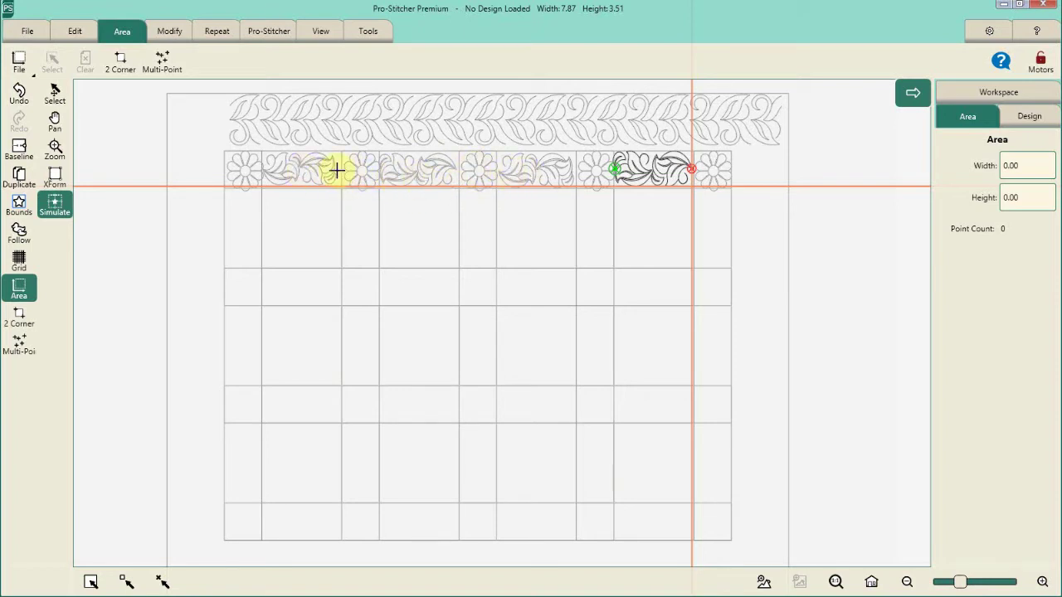
left_click(514, 170)
left_click(969, 98)
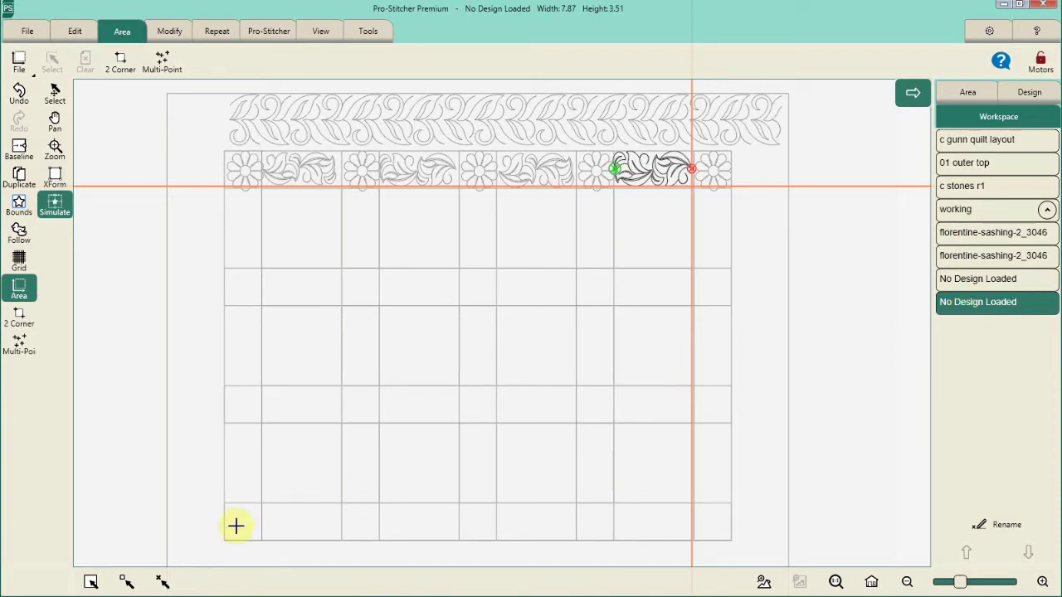
Multi-select the four top sashing motifs into Group 104 and merge them into one 42.94 x 3.67 design
left_click(126, 584)
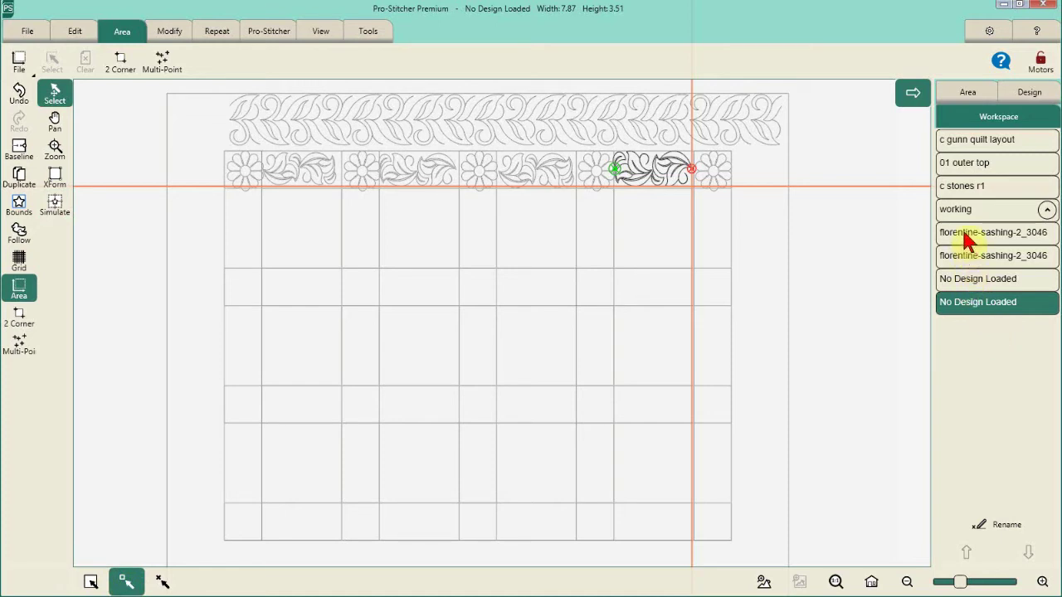
key("Escape")
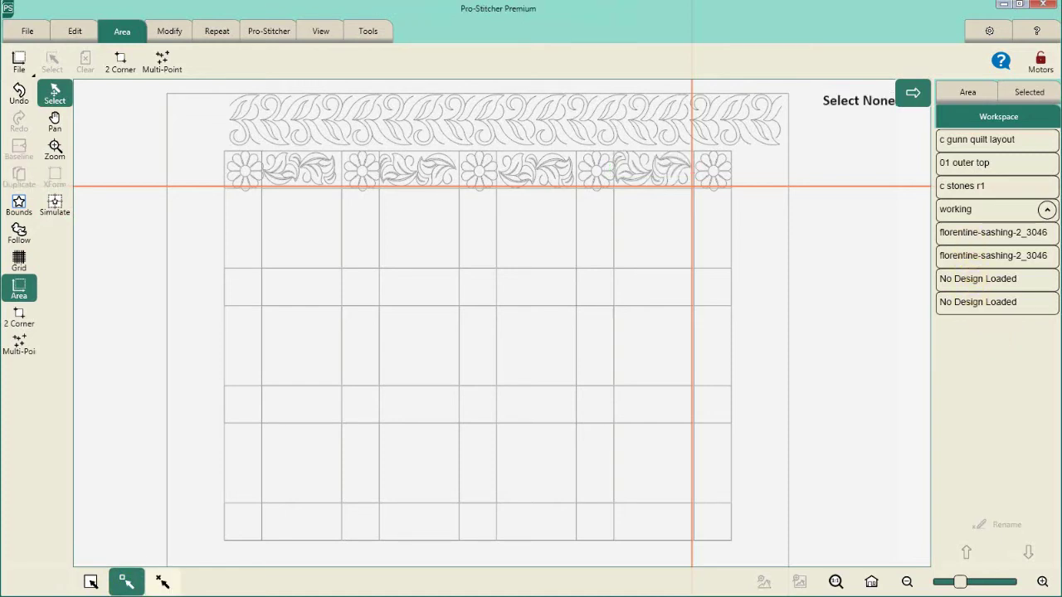
left_click(962, 237)
left_click(962, 236)
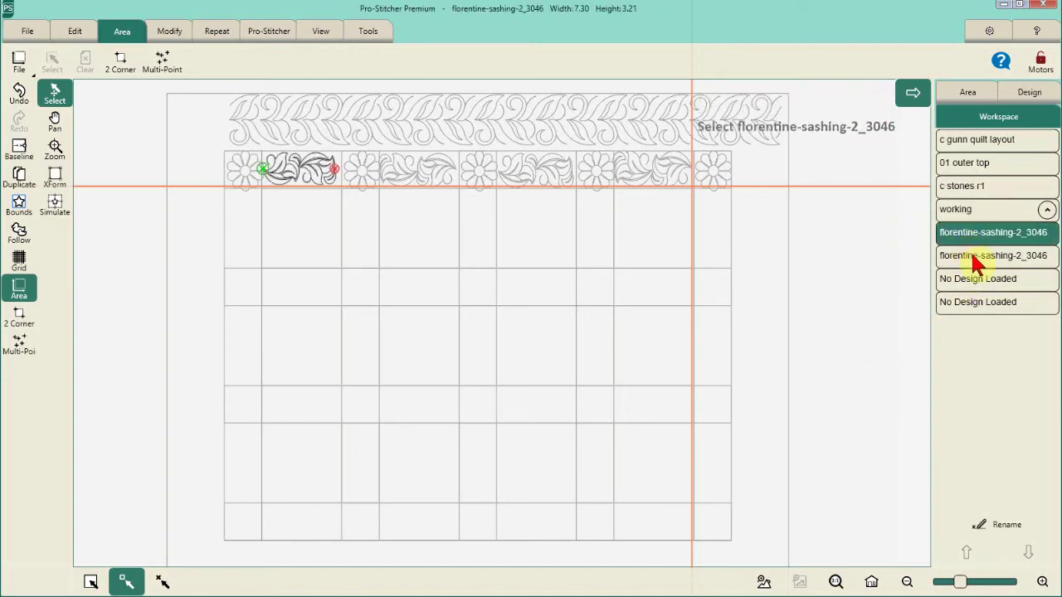
left_click(975, 264)
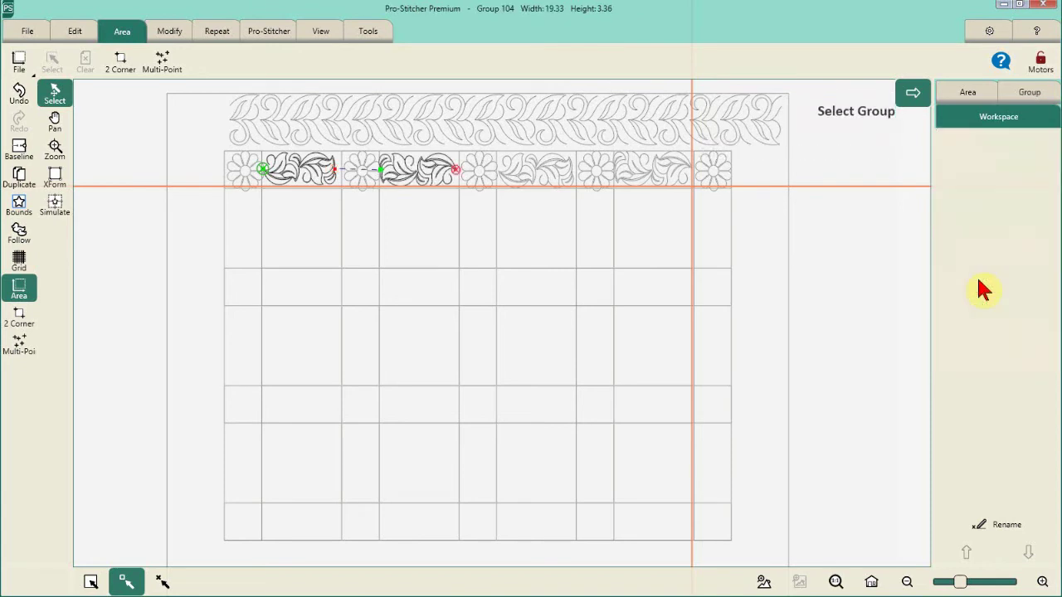
left_click(978, 305)
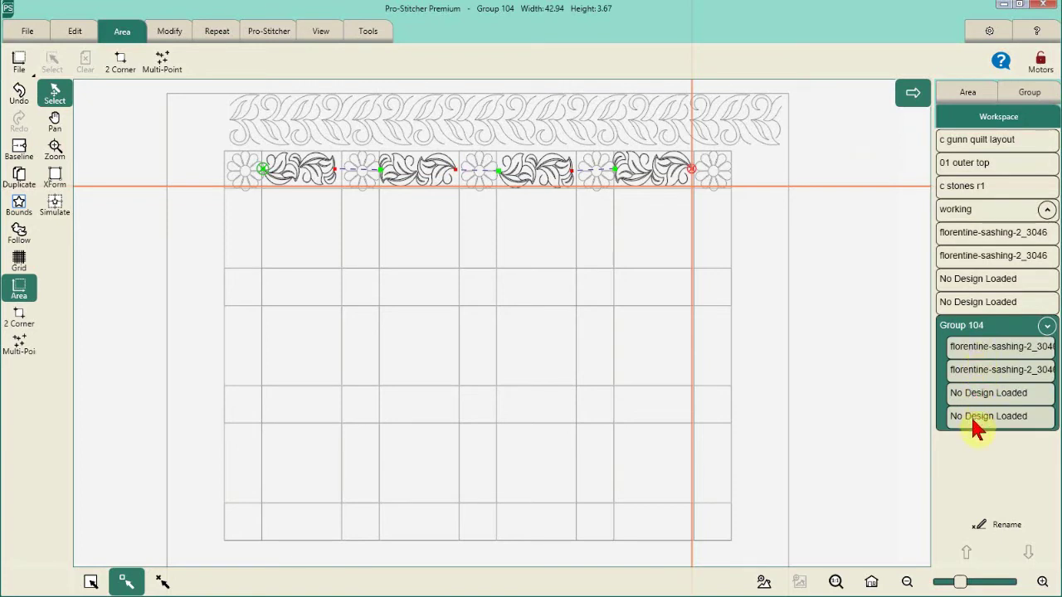
left_click(20, 150)
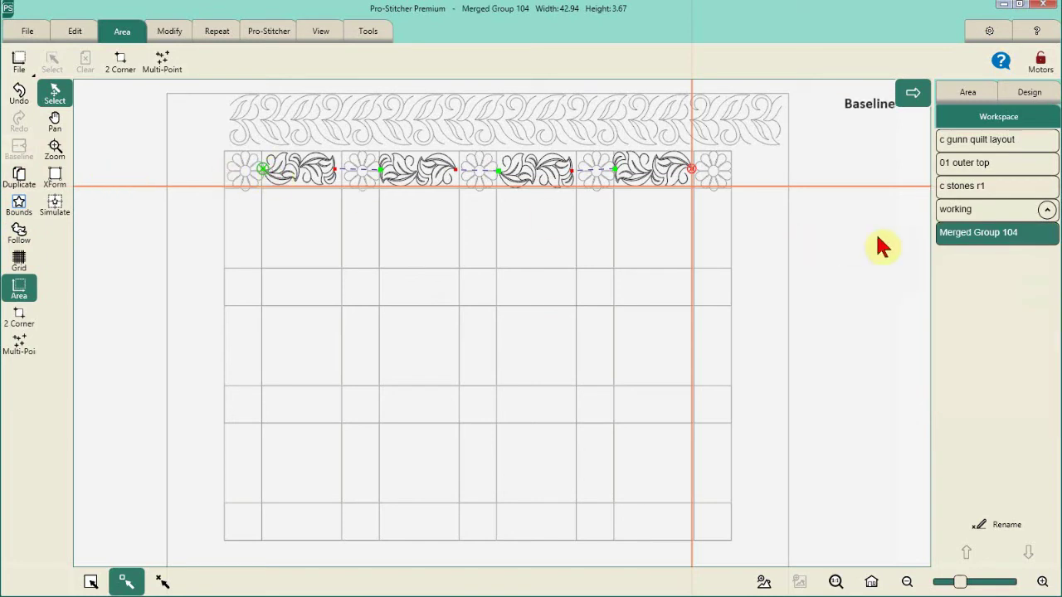
Replace the merged design's name with 'row 1 sashes' using the on-screen keyboard
left_click(1002, 531)
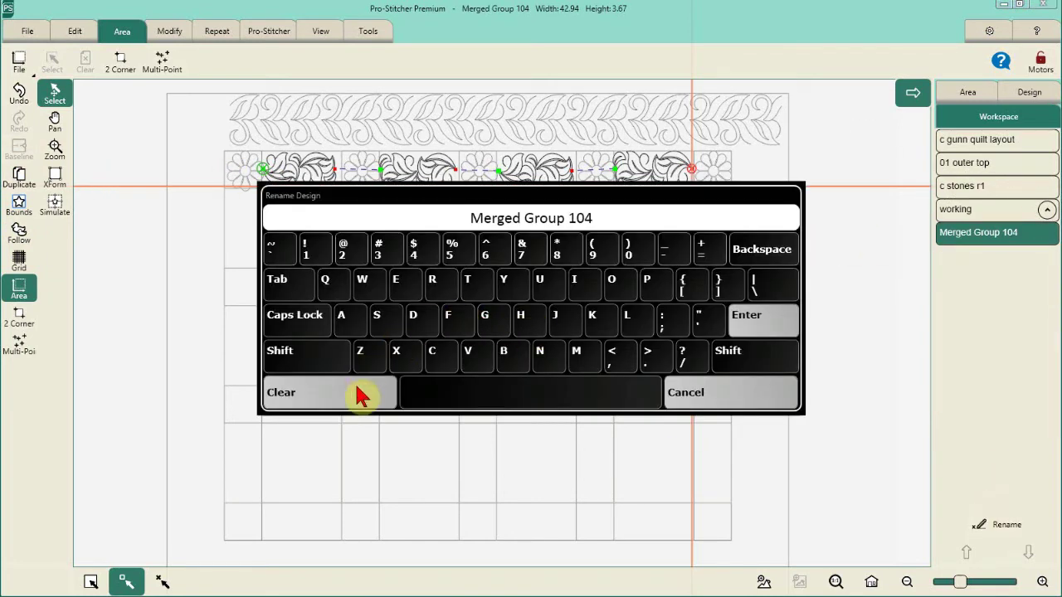
left_click(362, 396)
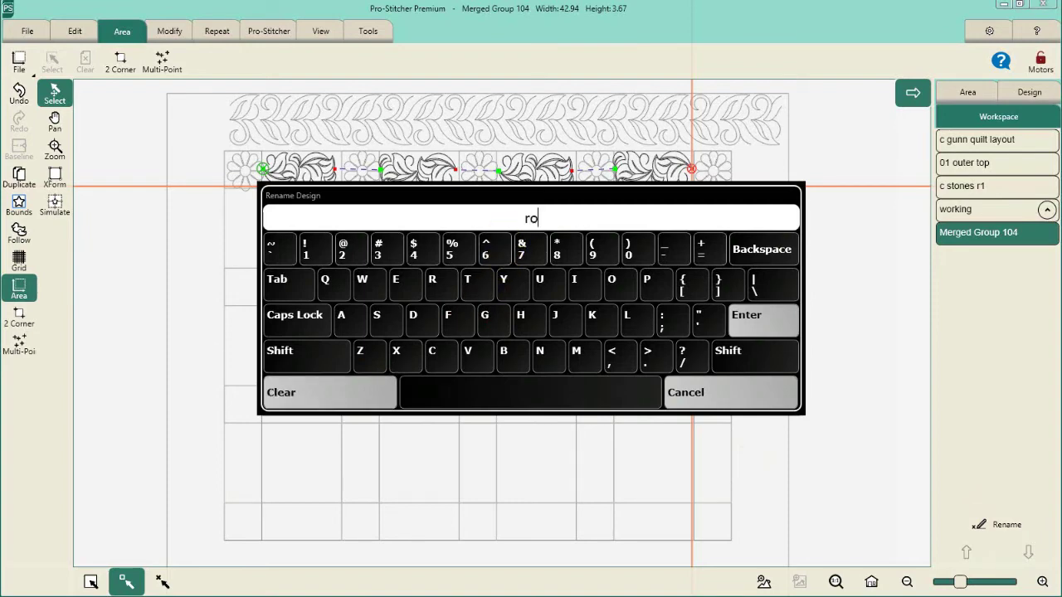
type("row 1 sas")
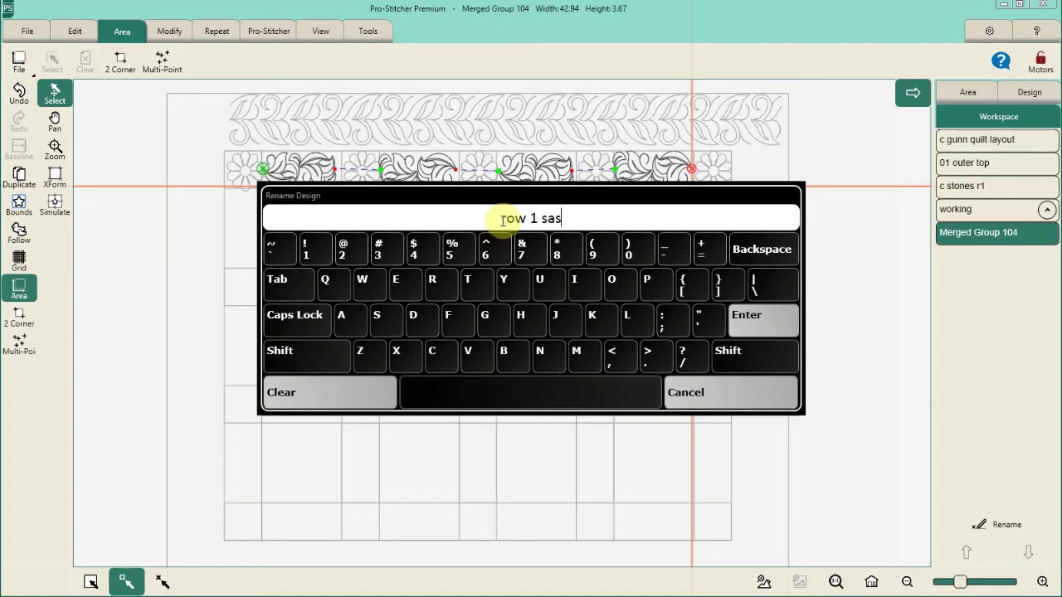
type("hes")
left_click(752, 316)
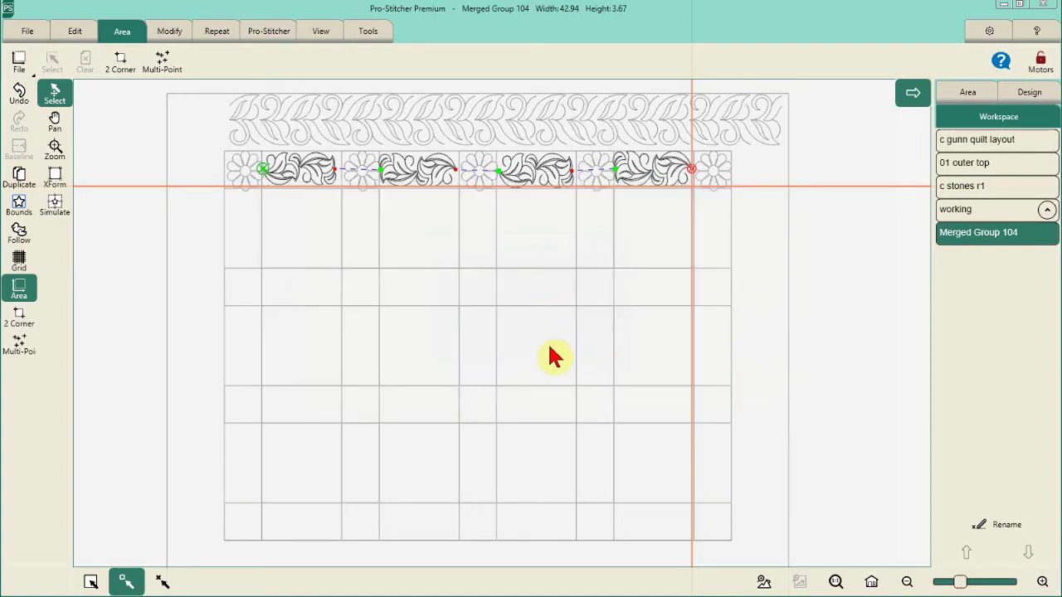
left_click(993, 252)
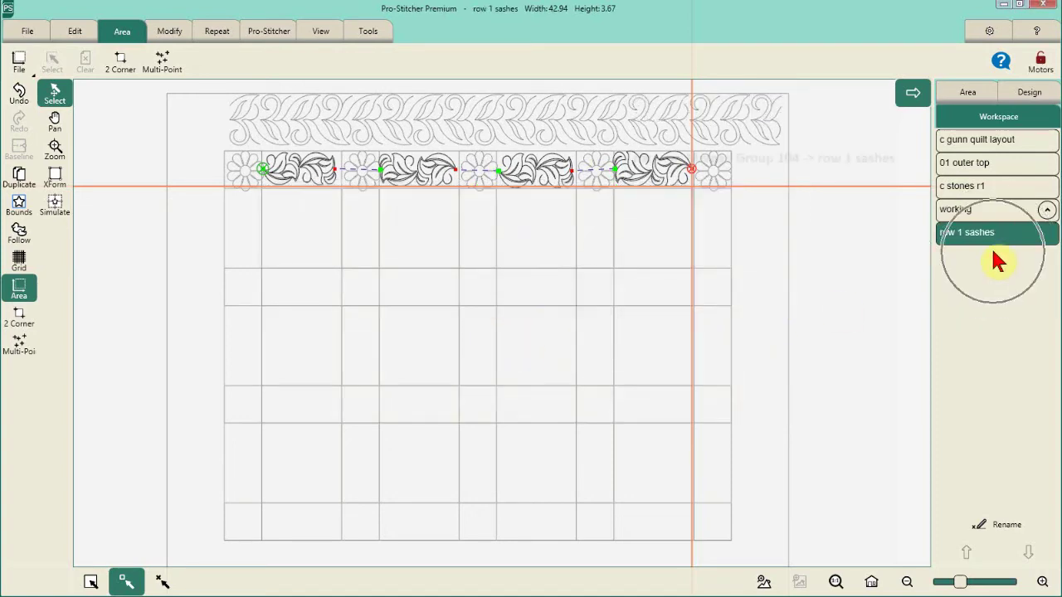
Save only the selected design as row1sashes in the quilt's design folder
left_click(28, 33)
left_click(135, 70)
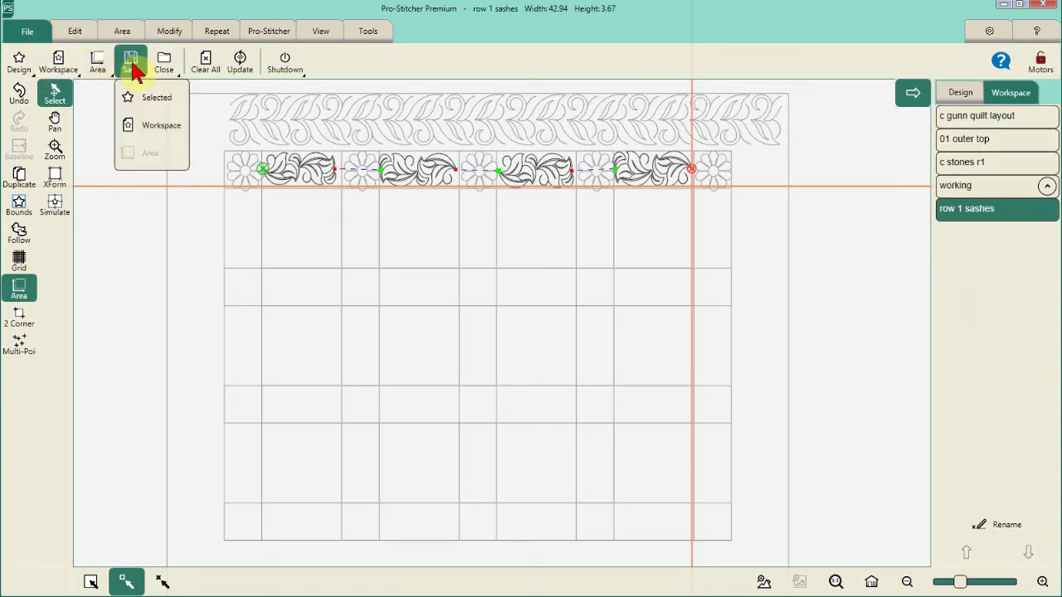
left_click(150, 98)
left_click(156, 98)
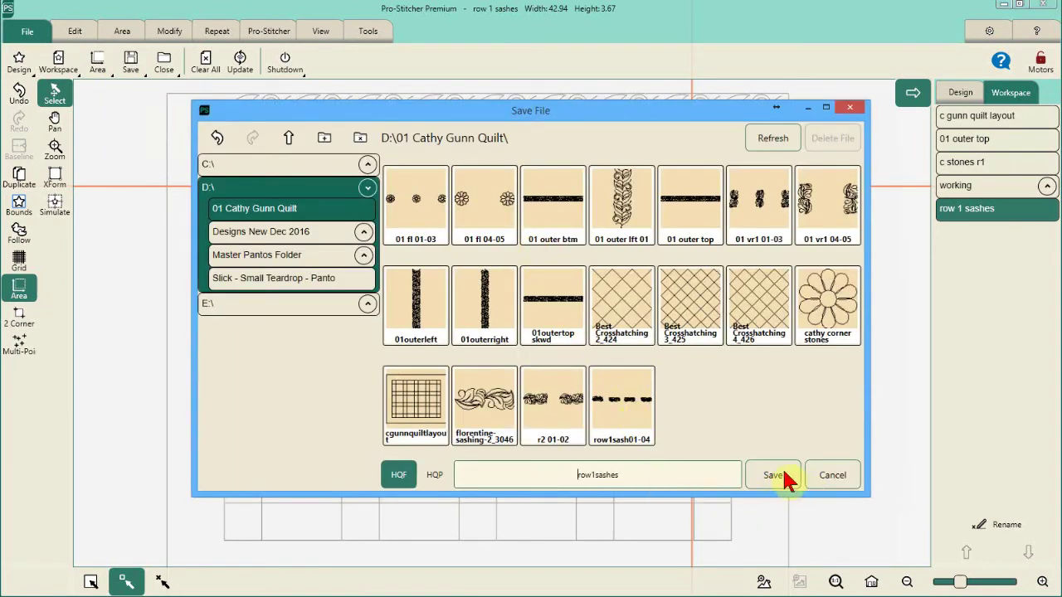
left_click(779, 477)
left_click(986, 217)
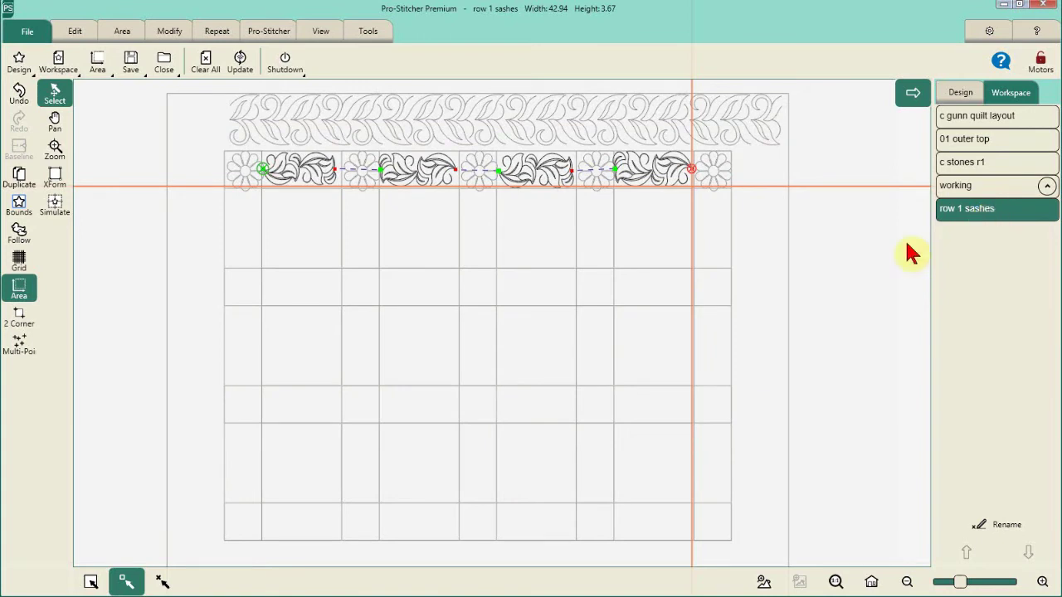
left_click(332, 177)
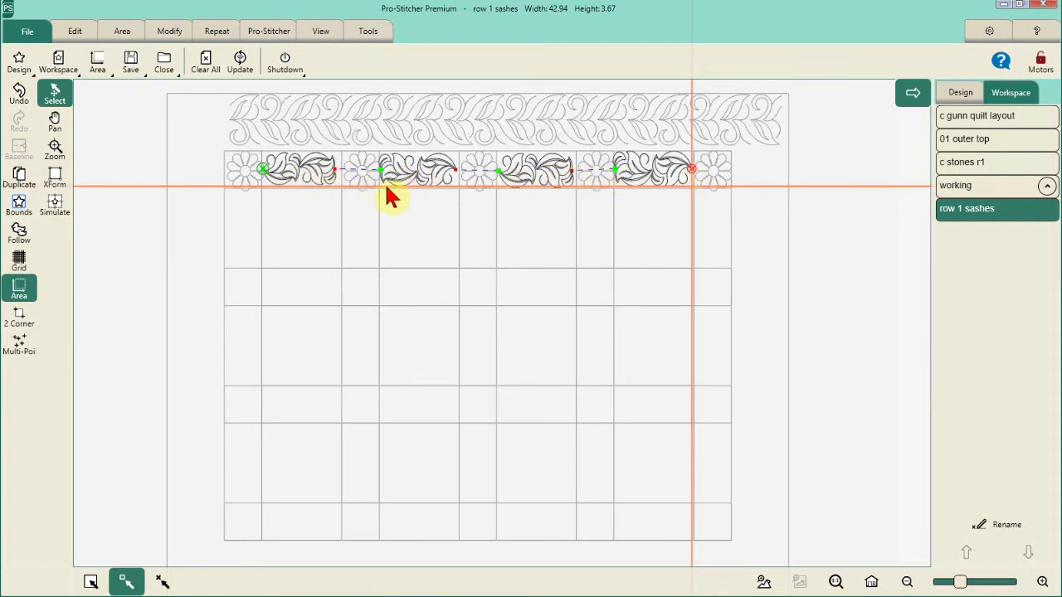
Run the row 1 sashes design and proceed past Verify Settings to begin stitching
left_click(256, 33)
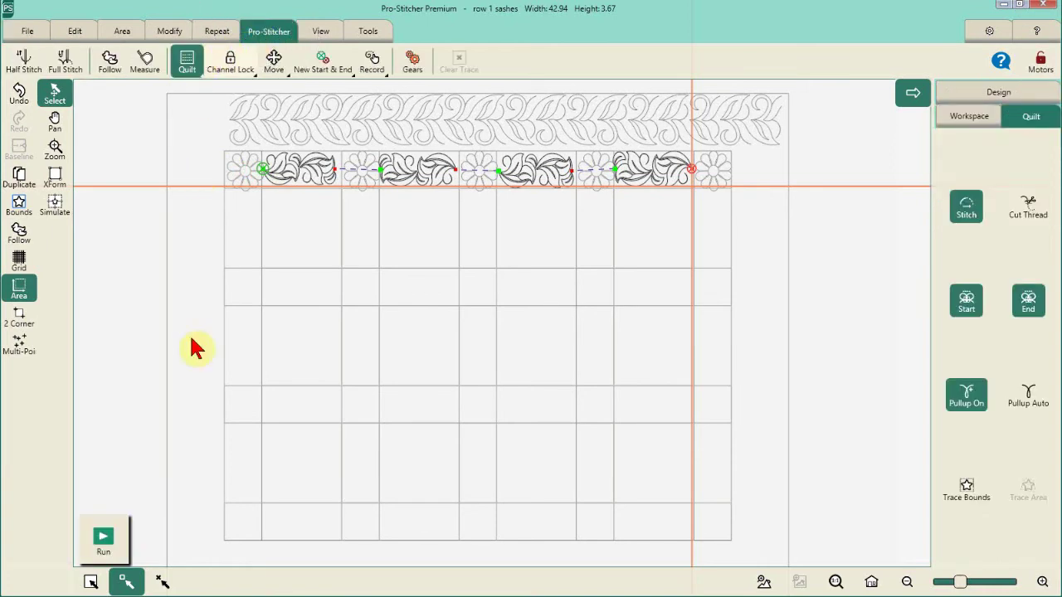
left_click(112, 555)
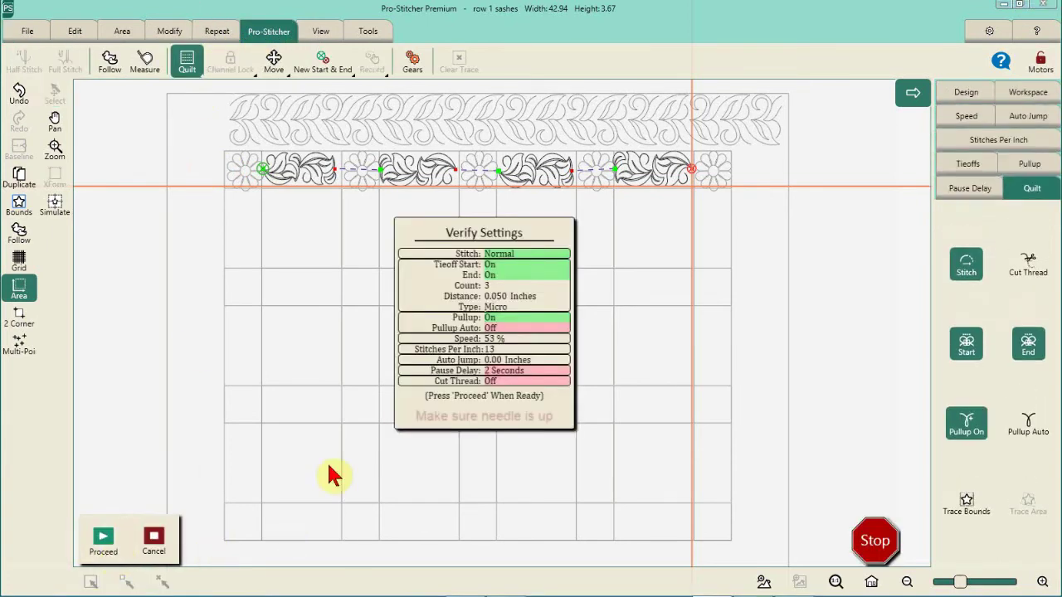
left_click(126, 539)
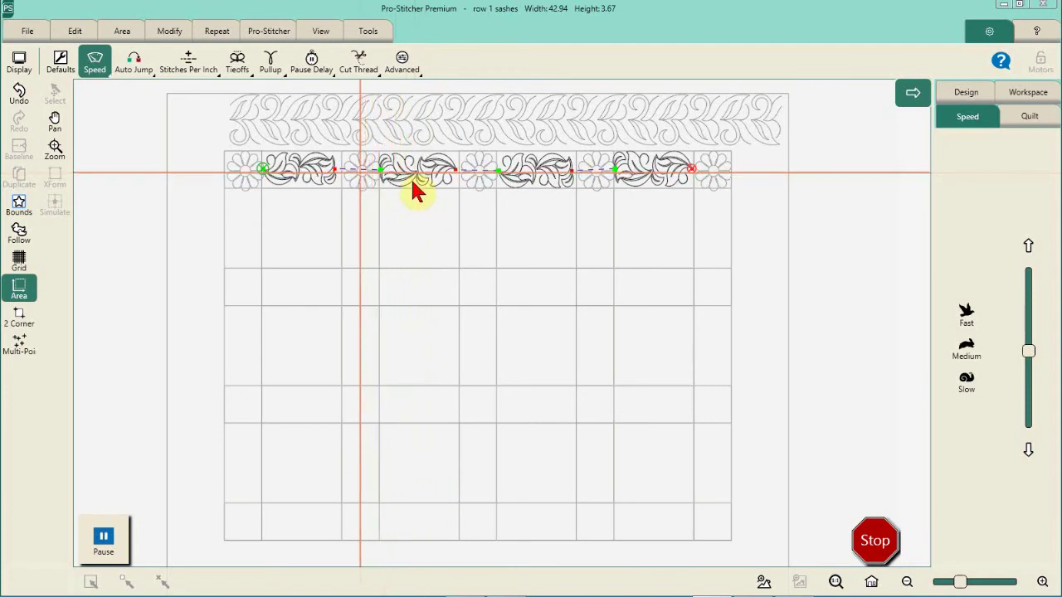
Continue the row 1 sashes stitch-out with Resume once the pull-up pause appears
left_click(417, 191)
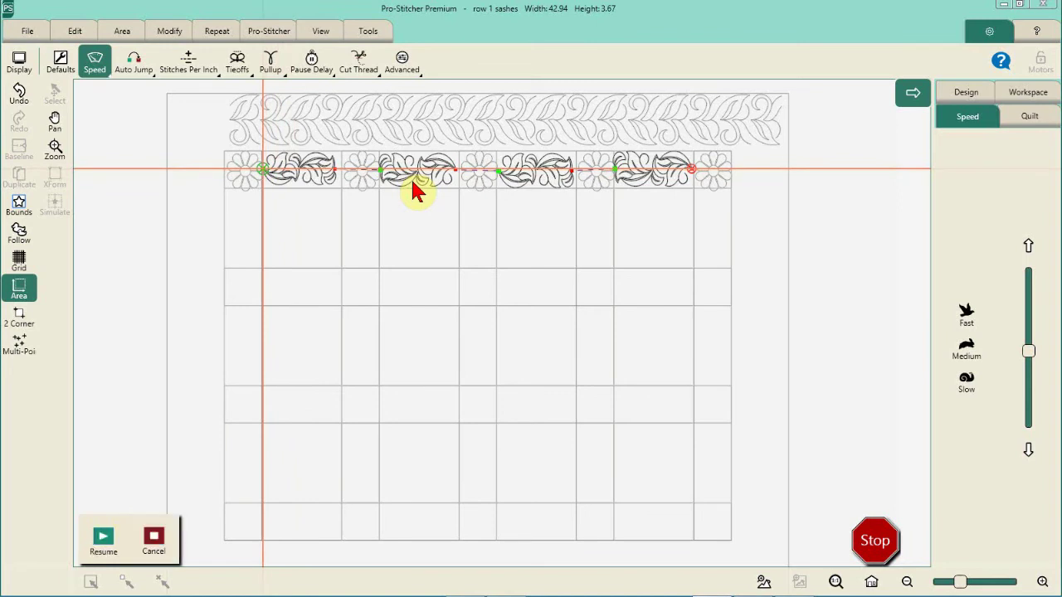
left_click(103, 541)
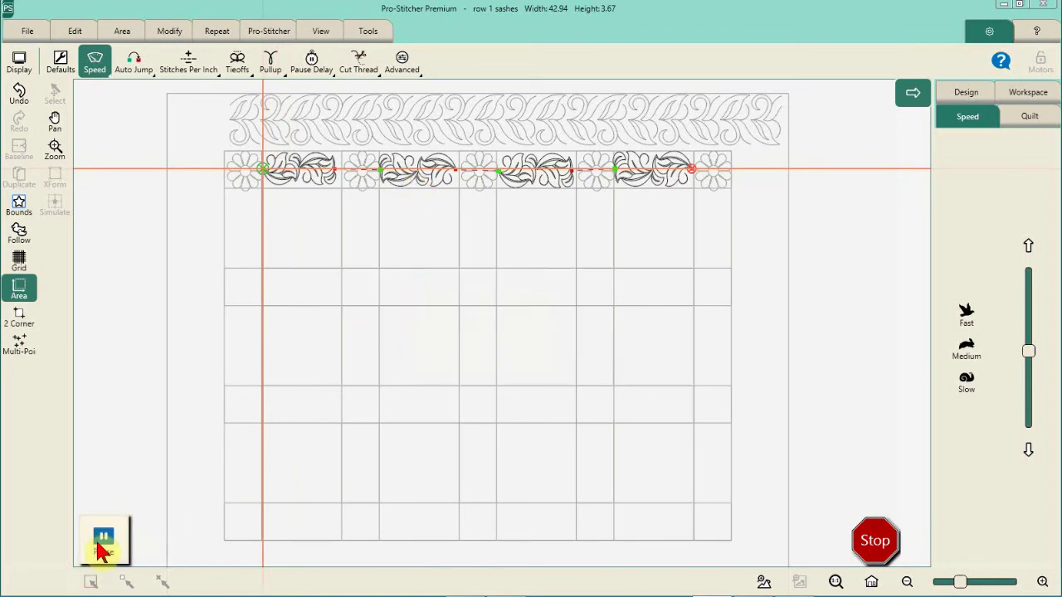